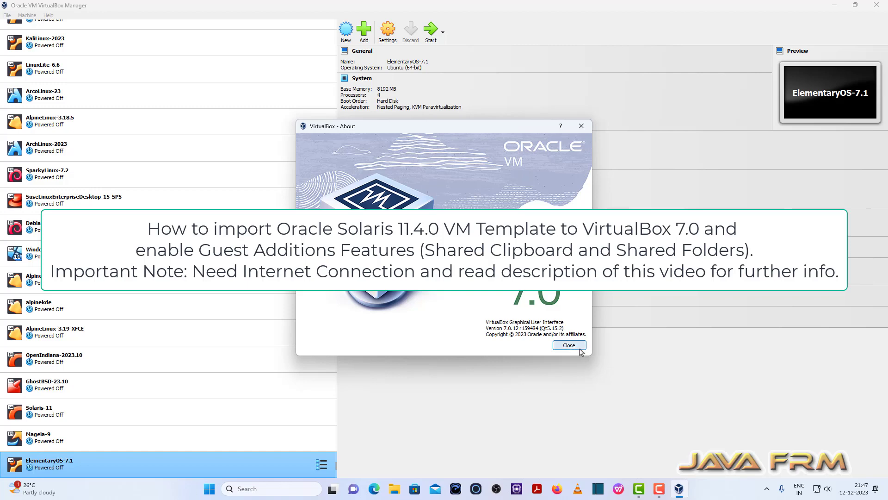
Close the version information and start importing a virtual appliance with Local File System as the source.
click(570, 345)
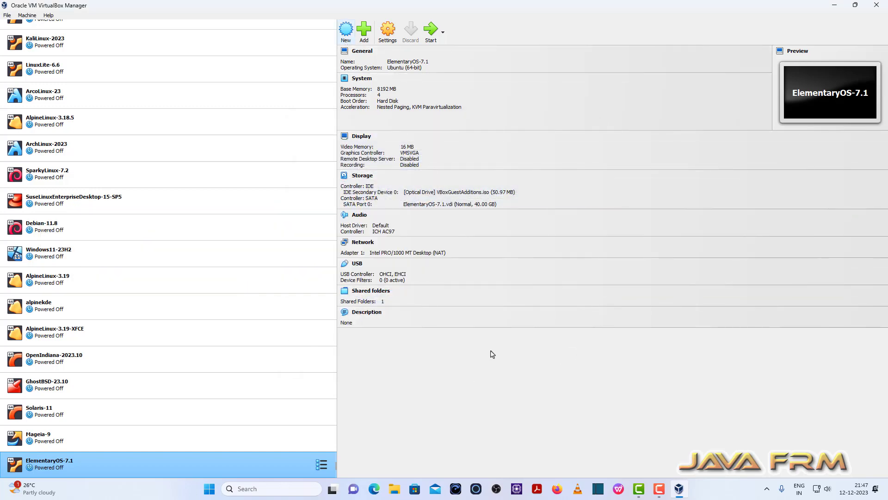
click(27, 16)
mouse_move(7, 15)
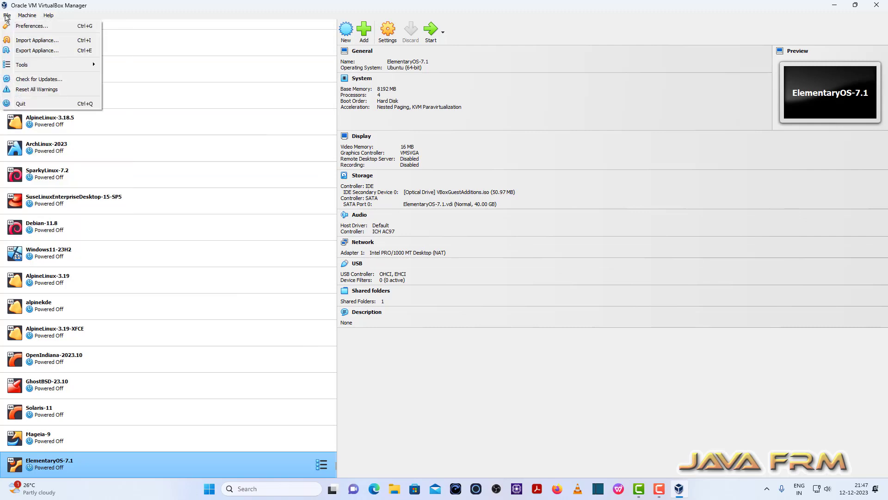
click(46, 42)
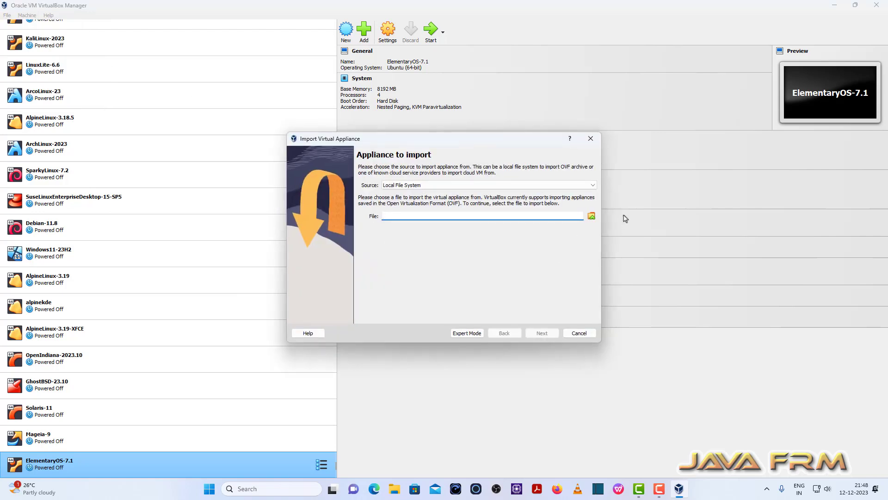
click(593, 186)
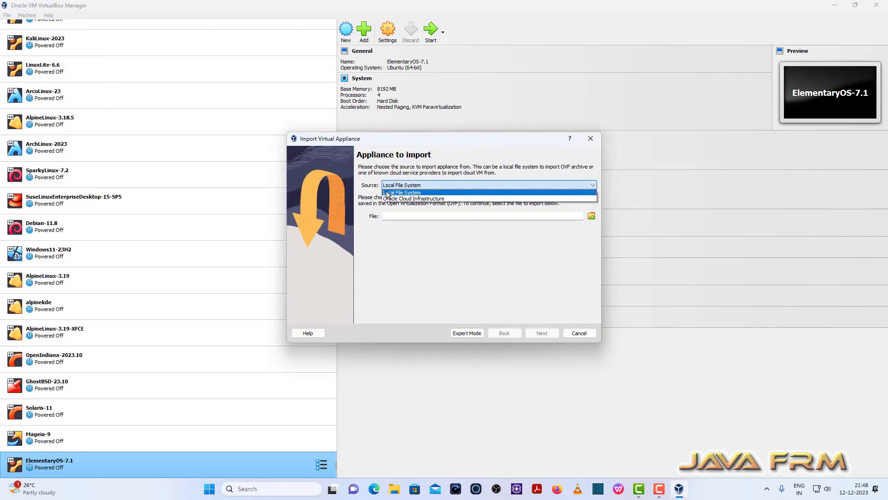
click(588, 192)
Choose sol-11_4-vbox from the Linux-ISO-2022 folder on drive D: as the appliance file and proceed to the appliance settings.
click(592, 216)
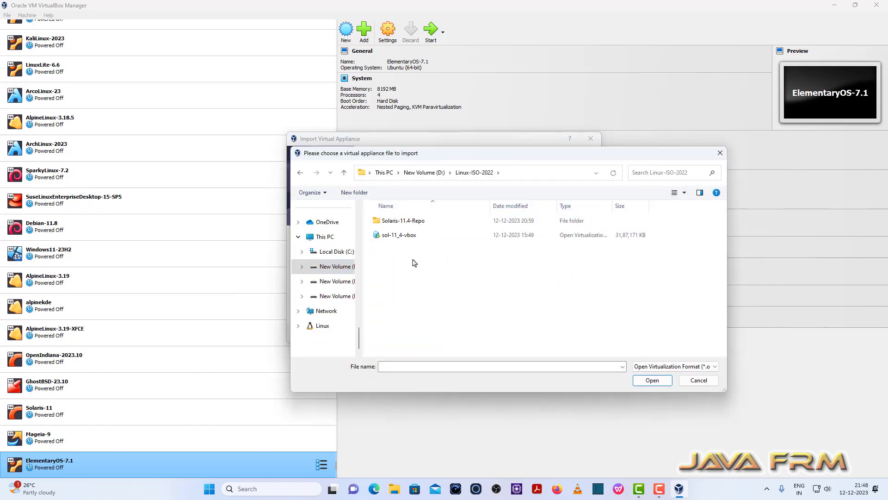
click(408, 237)
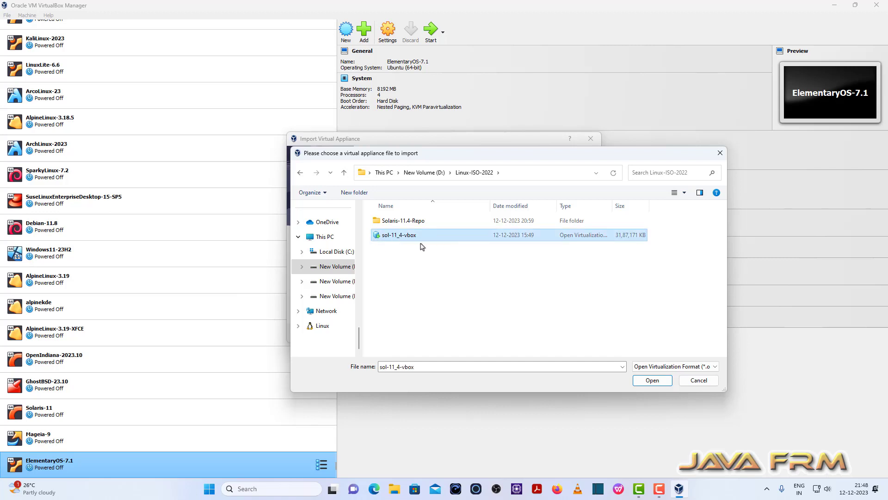
click(652, 384)
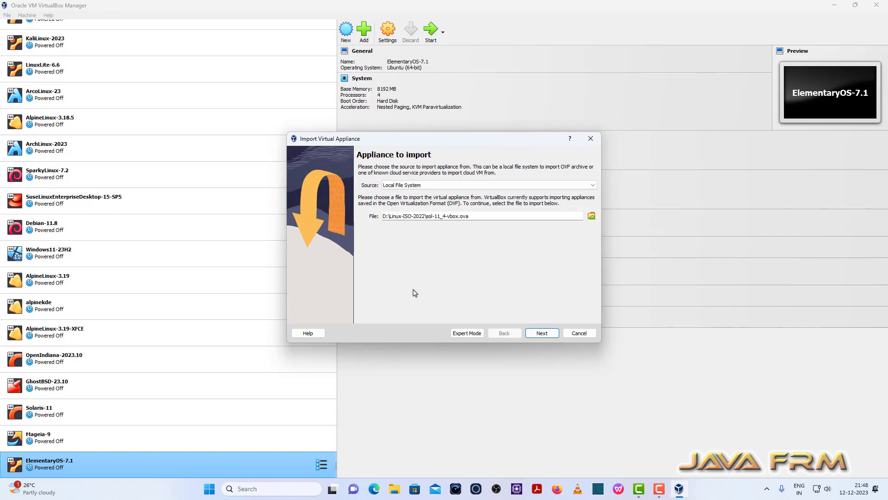
click(539, 333)
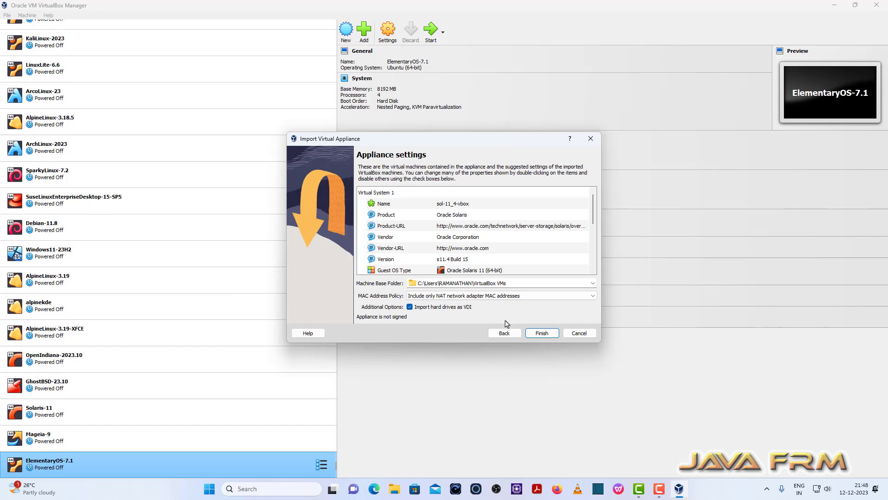
Set the machine base folder for the imported appliance to E:\VirtualBox-VMs.
click(593, 283)
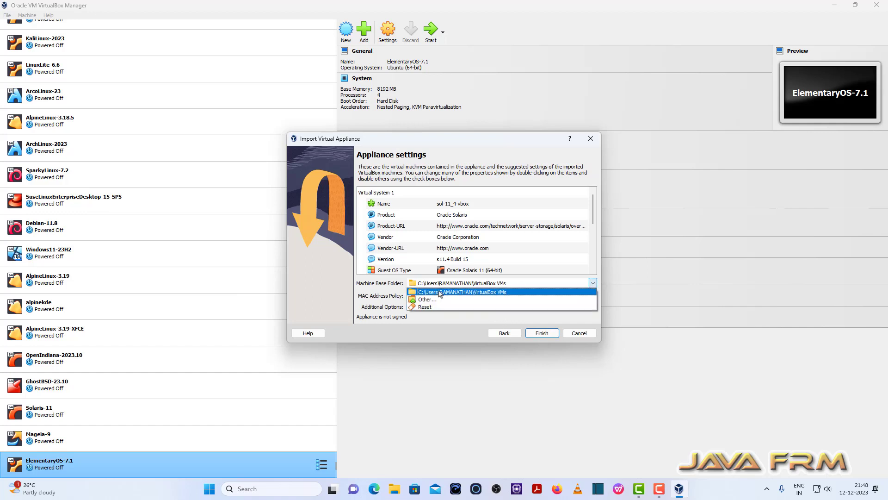
click(424, 300)
scroll(330, 338, down, 5)
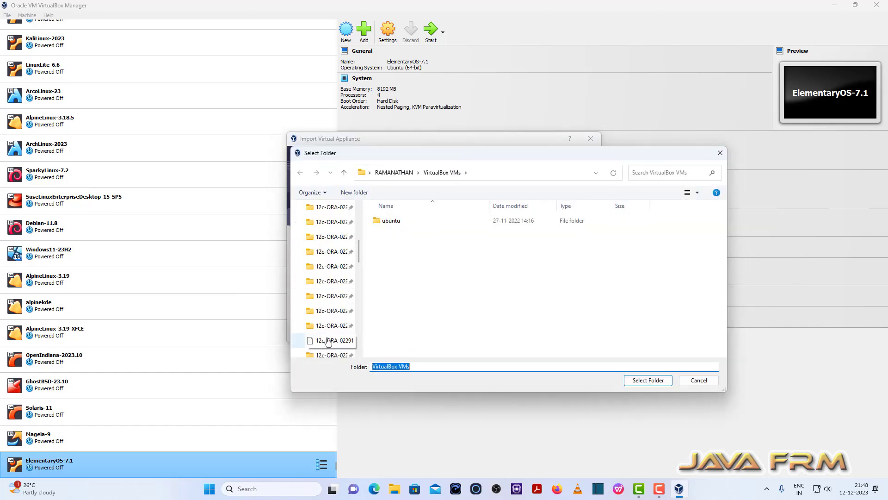
scroll(329, 343, down, 5)
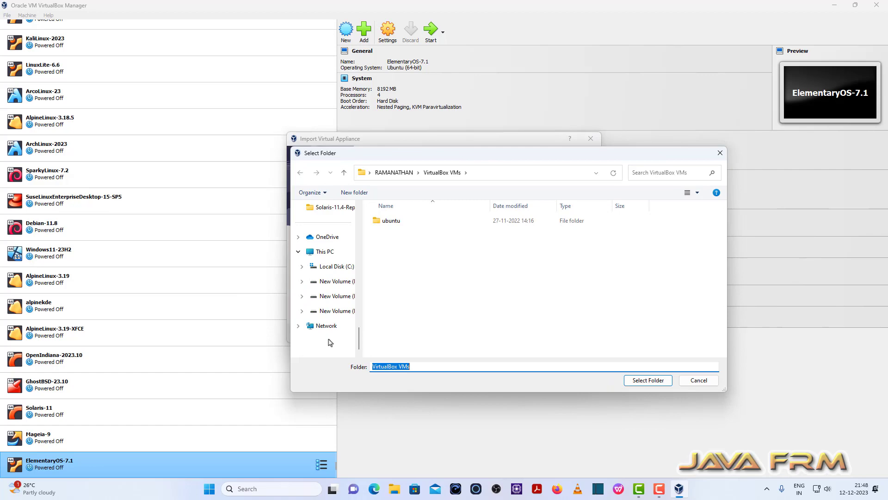
click(340, 297)
scroll(416, 300, down, 2)
click(401, 337)
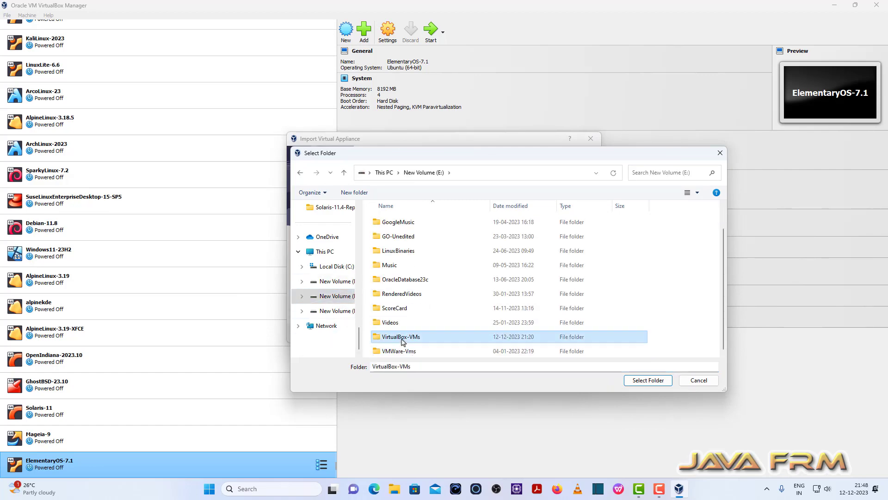
click(645, 381)
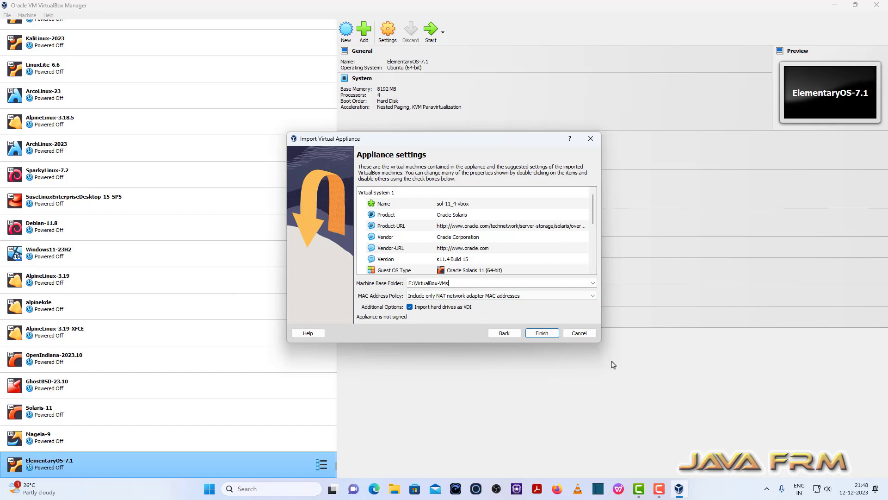
Enlarge the import window, review the disk image, RAM and CPU entries, and import the appliance.
drag(600, 343, 668, 460)
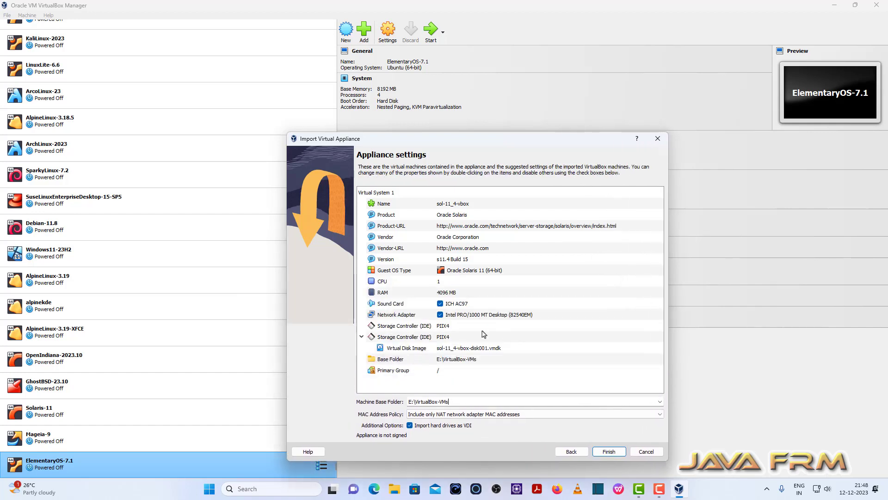
click(484, 349)
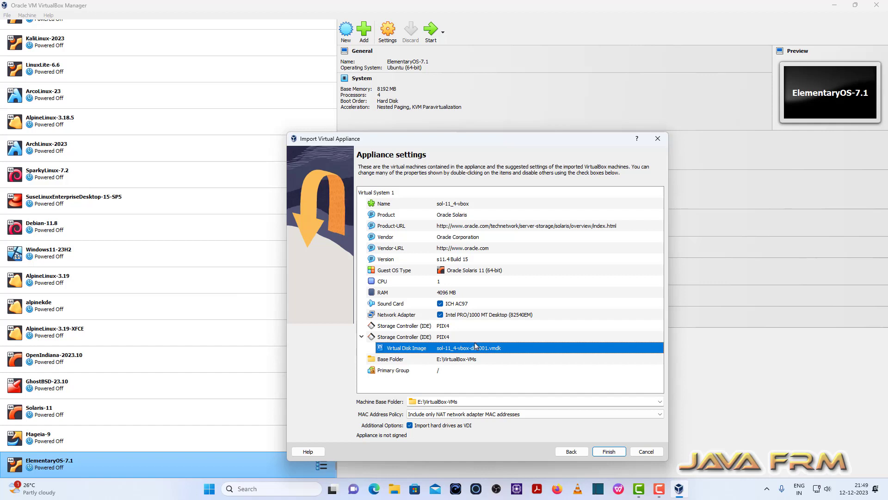
click(450, 293)
click(447, 286)
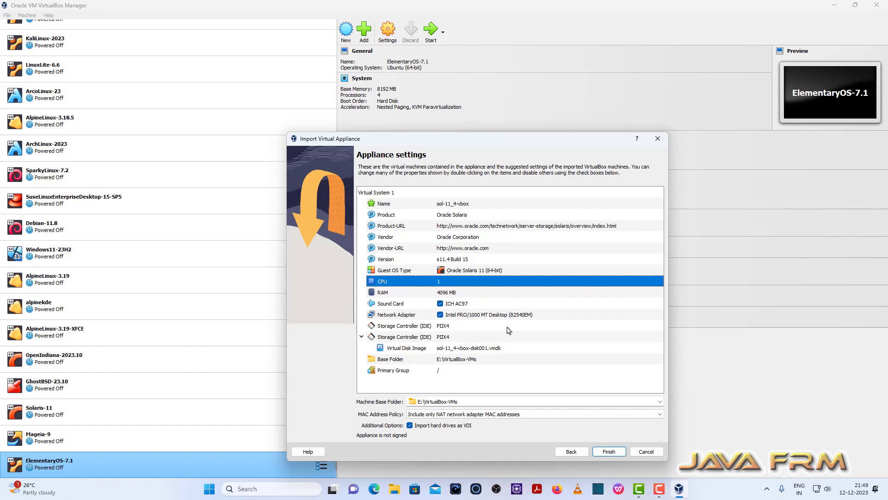
click(608, 452)
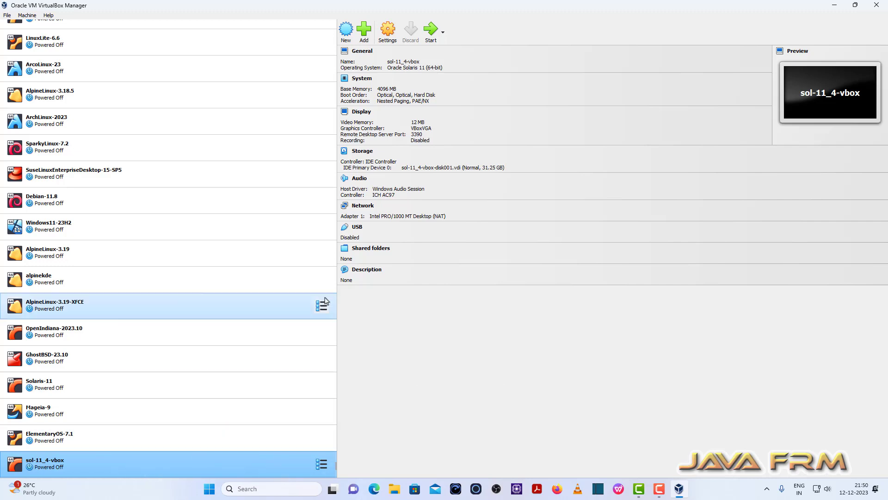
Set both Shared Clipboard and Drag'n'Drop to Bidirectional for the sol-11_4-vbox machine.
click(387, 30)
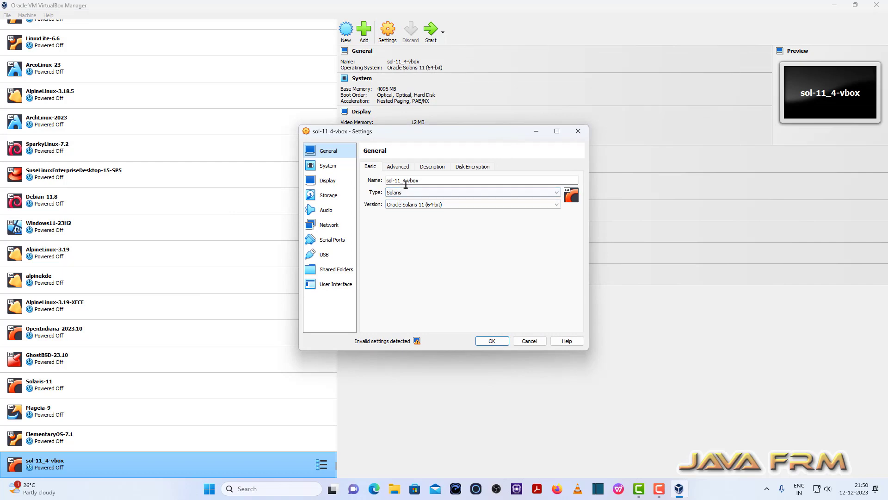
click(398, 167)
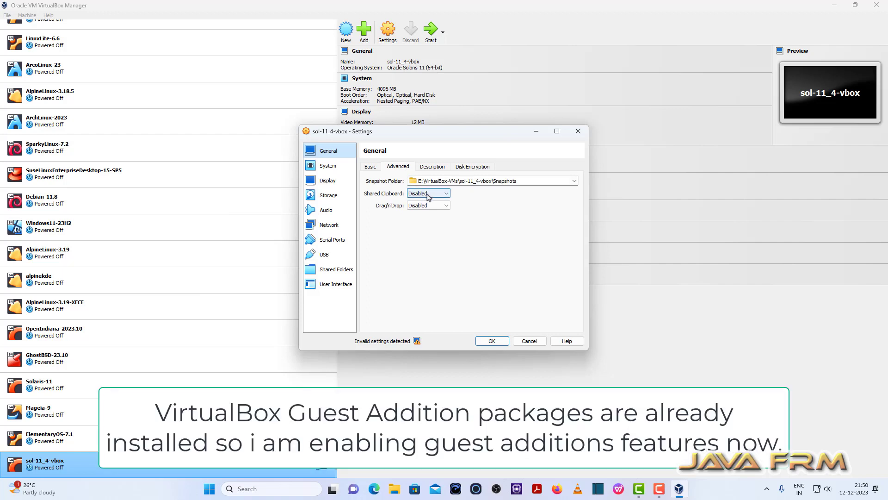
click(428, 195)
click(423, 219)
click(426, 205)
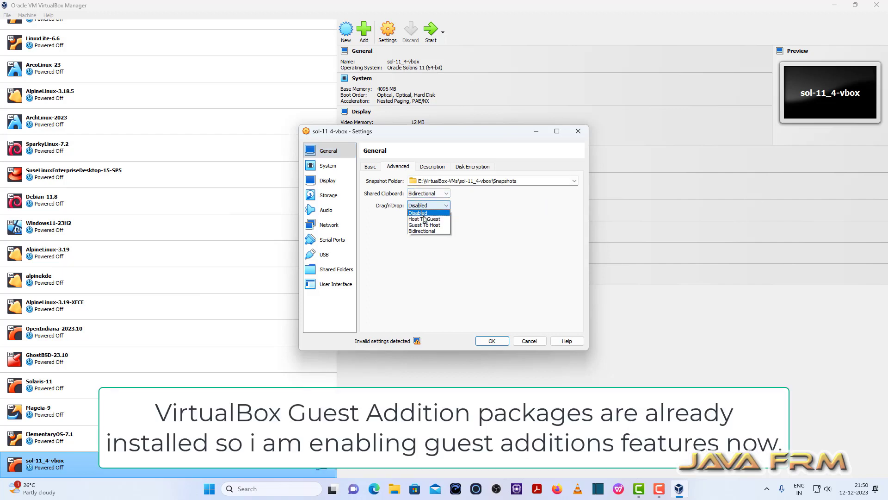
click(422, 231)
Set the machine's pointing device to USB Tablet and its base memory to 8192 MB.
click(325, 166)
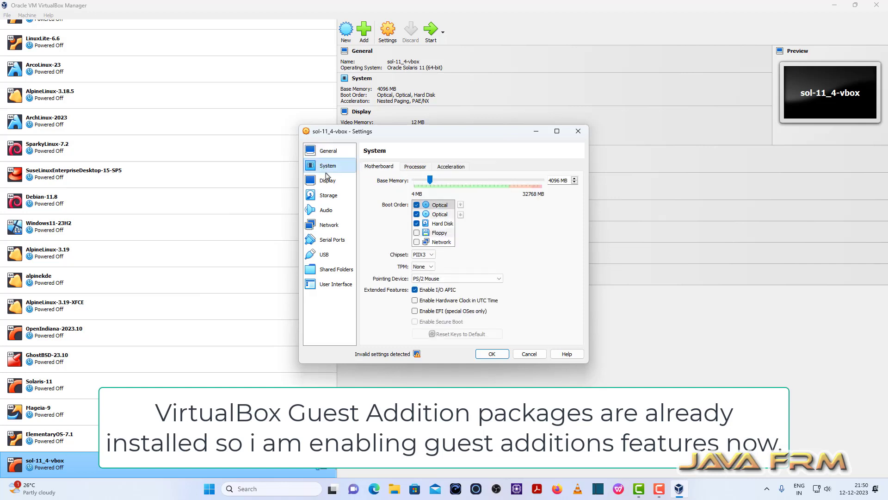
click(481, 278)
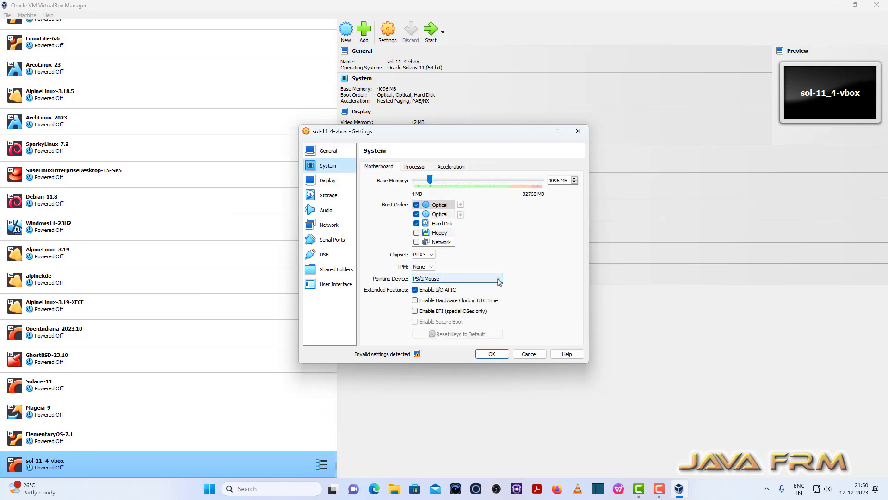
click(422, 293)
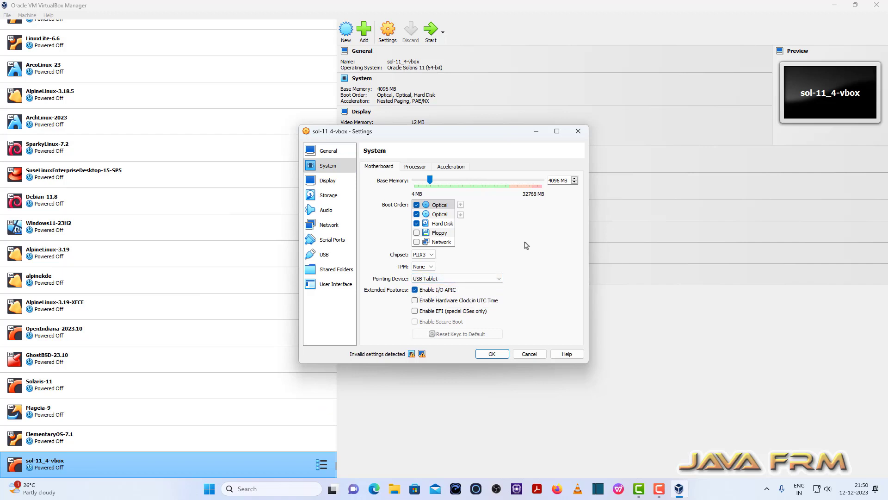
double_click(564, 180)
key(ctrl+a)
text(81)
Set the machine's processor count to 4.
click(416, 167)
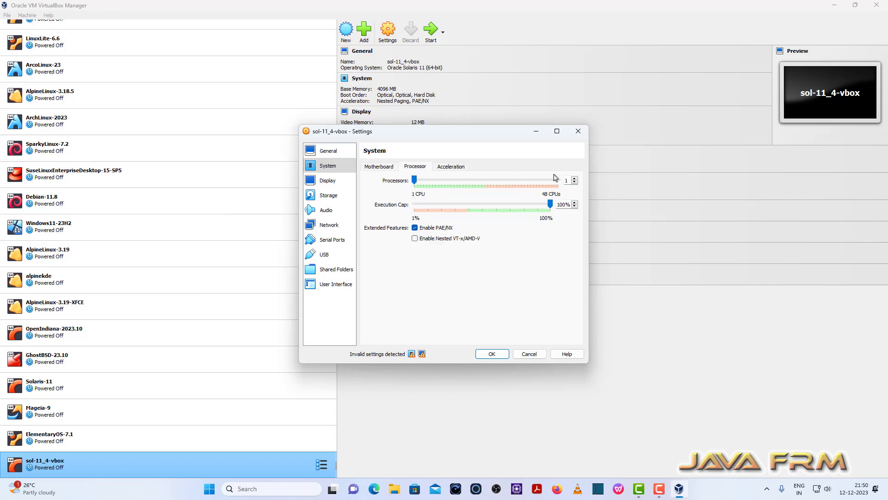
click(574, 178)
click(575, 179)
click(574, 179)
Review the machine's display settings and the storage details of its virtual hard disk, including the virtual size.
click(331, 181)
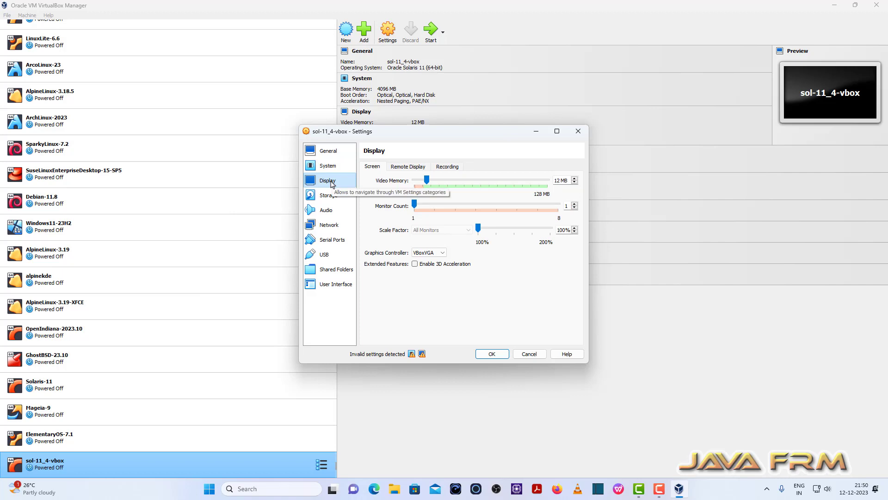
click(330, 197)
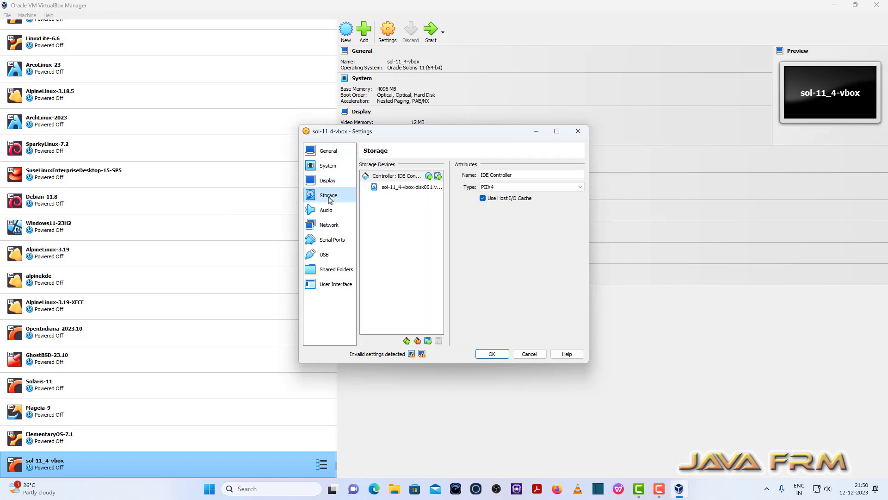
click(404, 189)
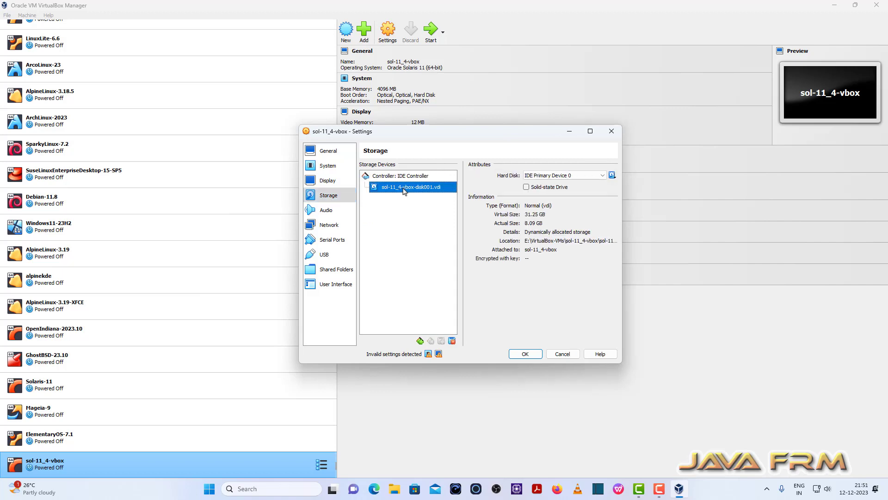
click(531, 216)
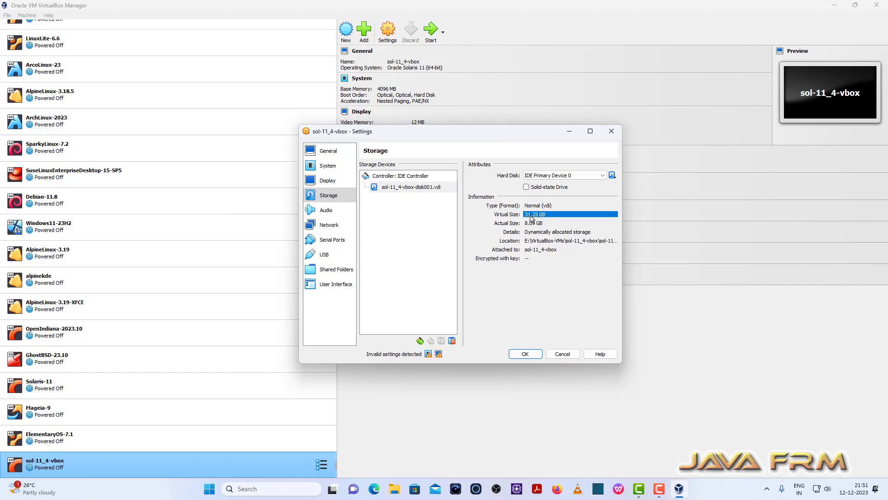
click(418, 190)
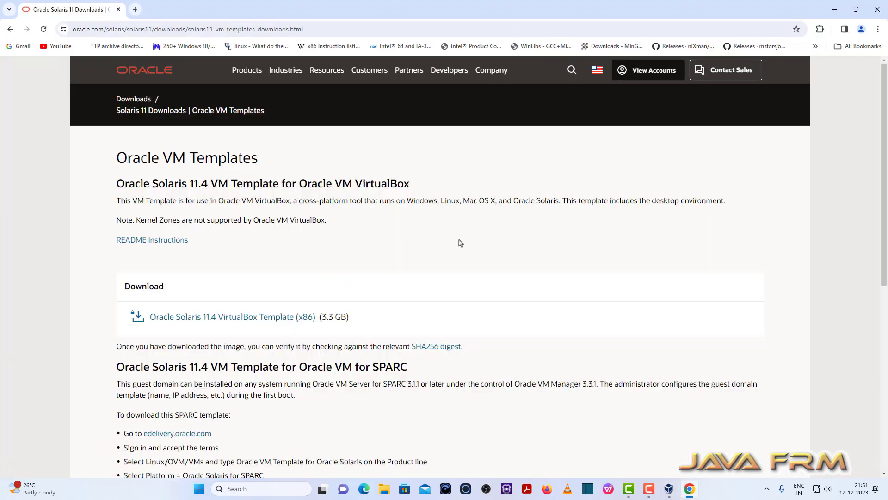
In the web browser, open the README instructions for the Oracle Solaris 11.4 VirtualBox template and read the requirements.
click(173, 240)
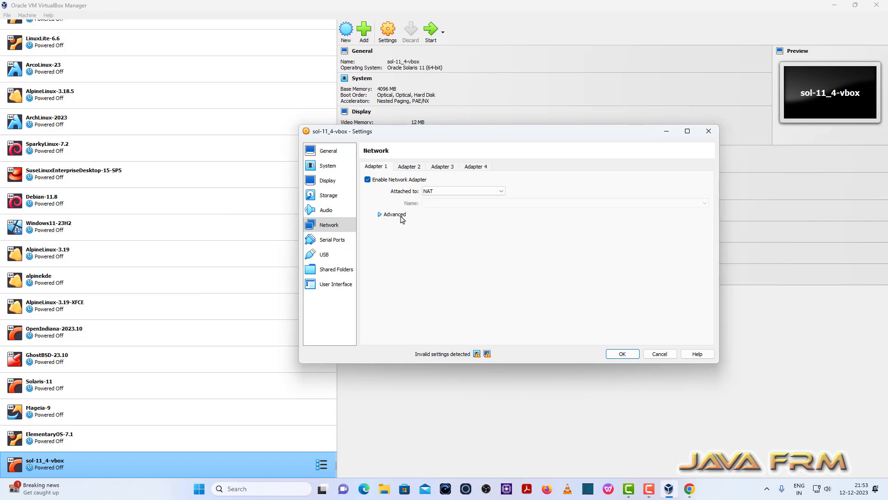
click(395, 214)
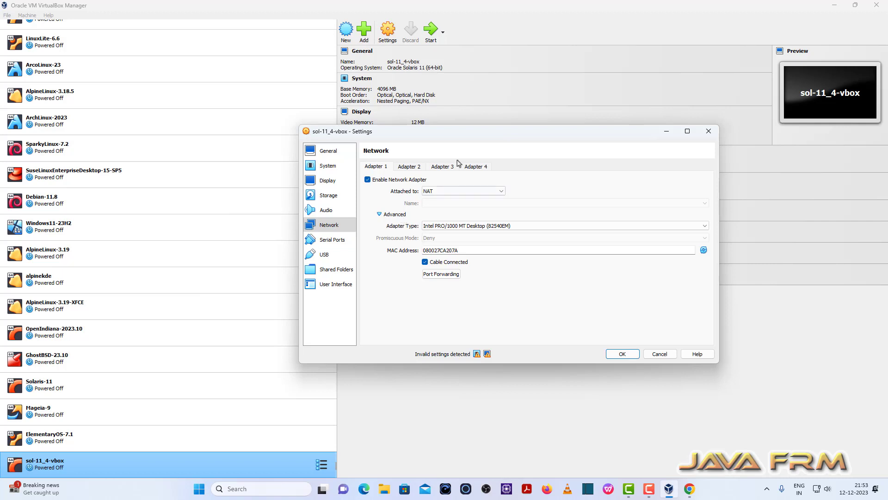
Save the machine's current settings and start defining a new shared folder for sol-11_4-vbox.
click(622, 354)
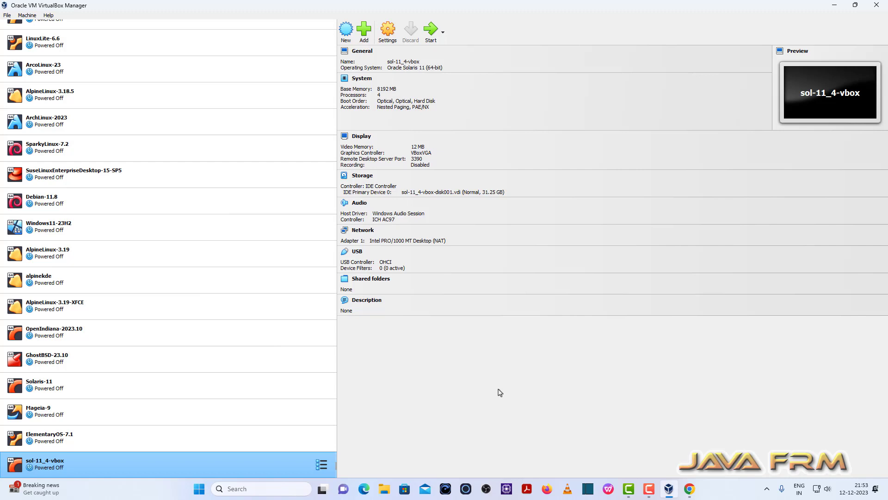
click(388, 36)
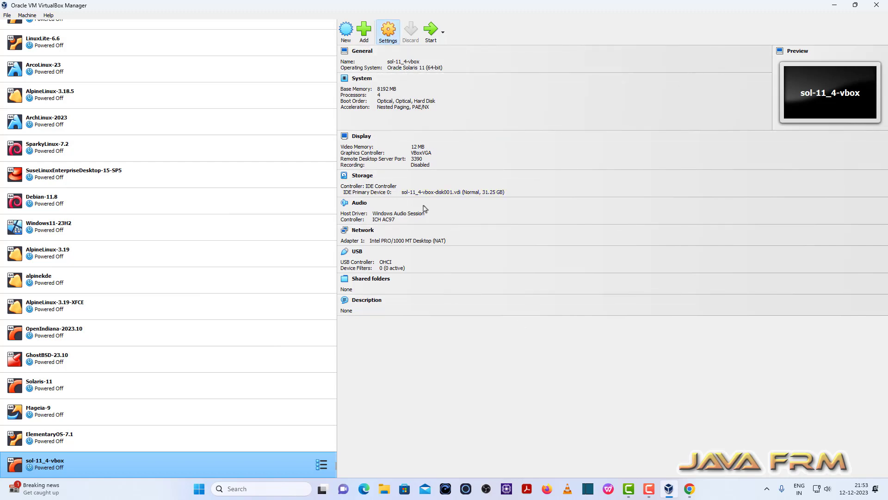
click(330, 270)
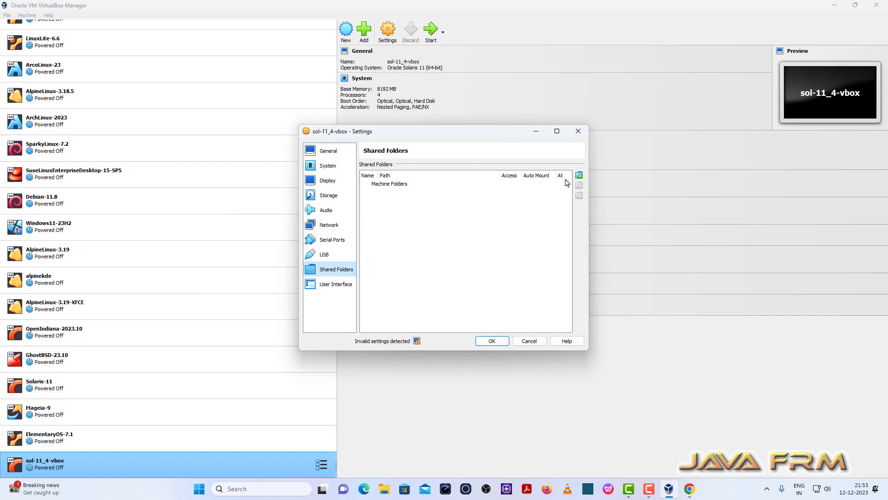
click(579, 175)
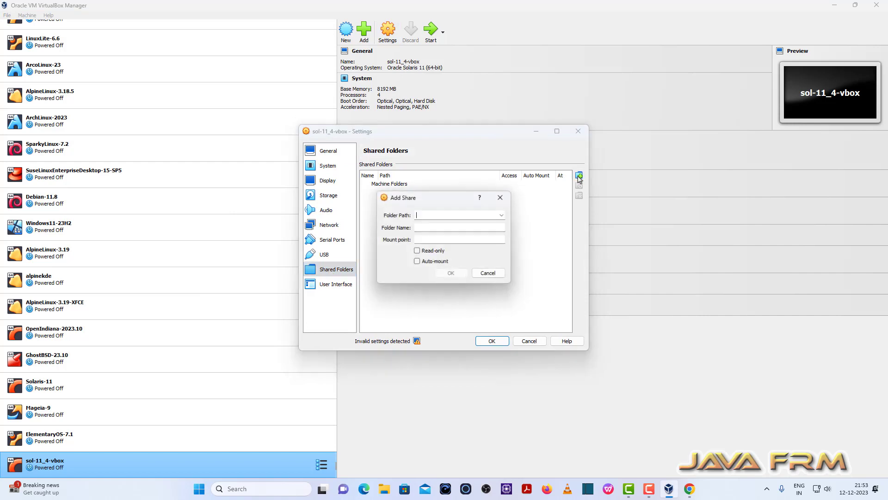
Choose the Linux-ISO-2022 folder on drive D: as the folder path of the new share.
click(502, 215)
click(463, 230)
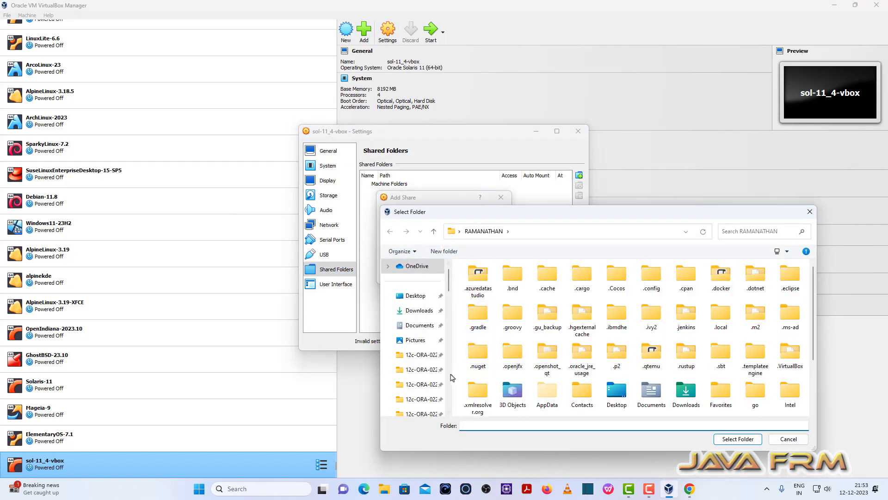
scroll(431, 388, down, 3)
scroll(431, 395, down, 5)
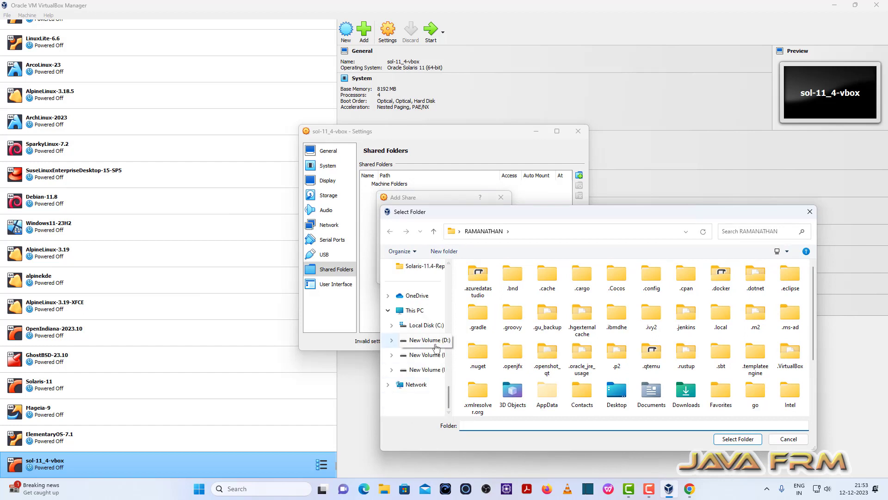
click(435, 345)
scroll(502, 363, down, 10)
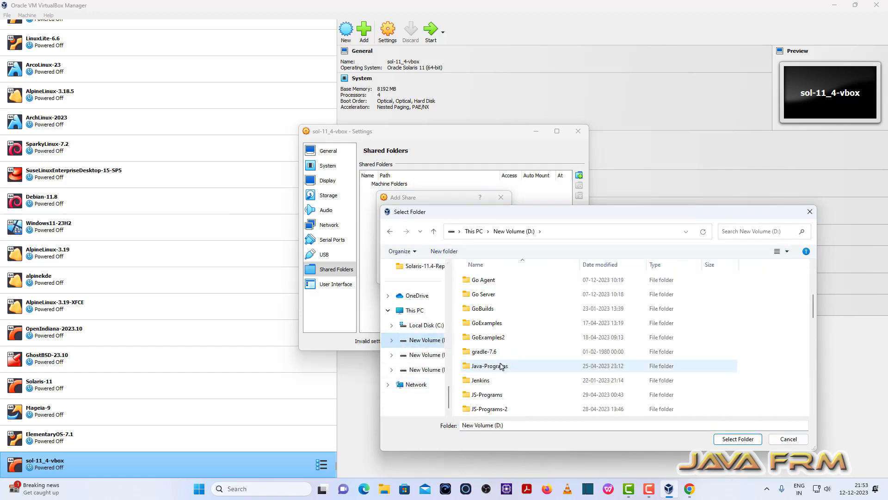
scroll(499, 361, up, 5)
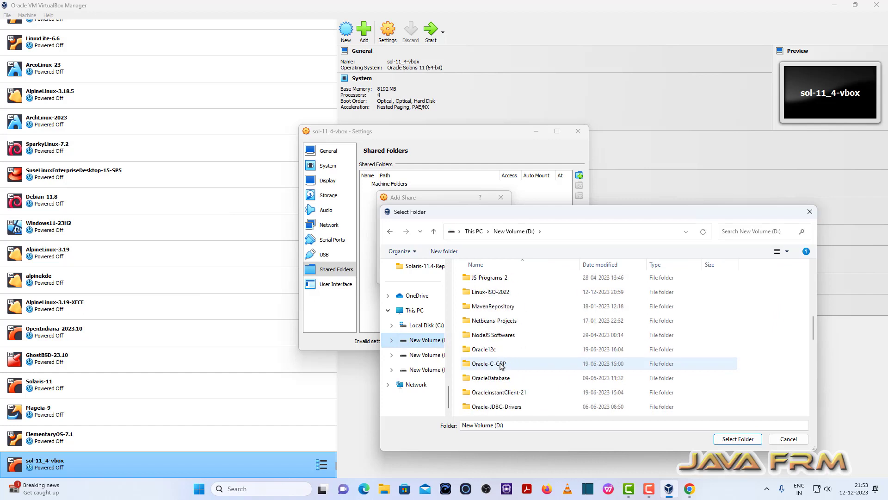
click(490, 334)
click(738, 439)
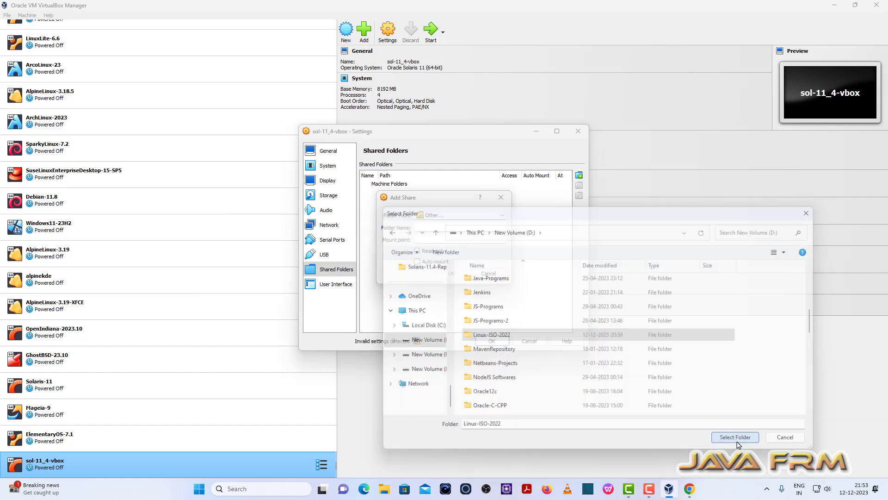
Enable auto-mount for the Linux-ISO-2022 share and save the machine's shared folder settings.
click(417, 261)
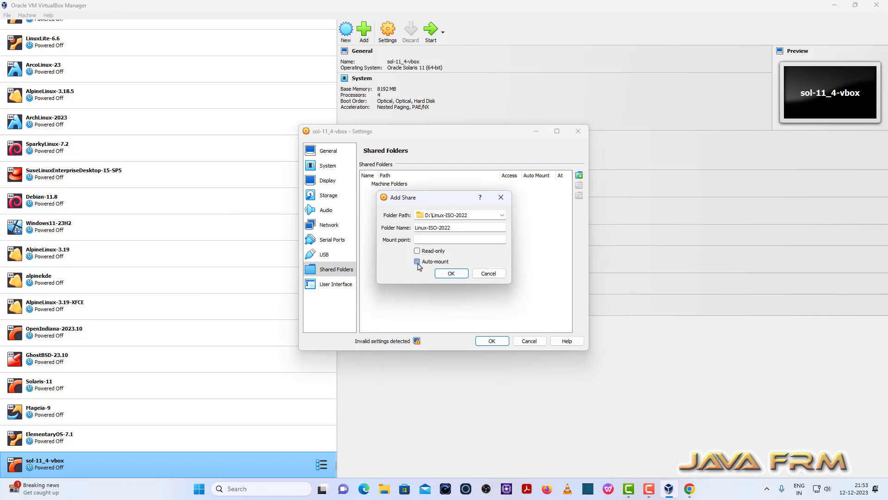
click(452, 273)
click(492, 341)
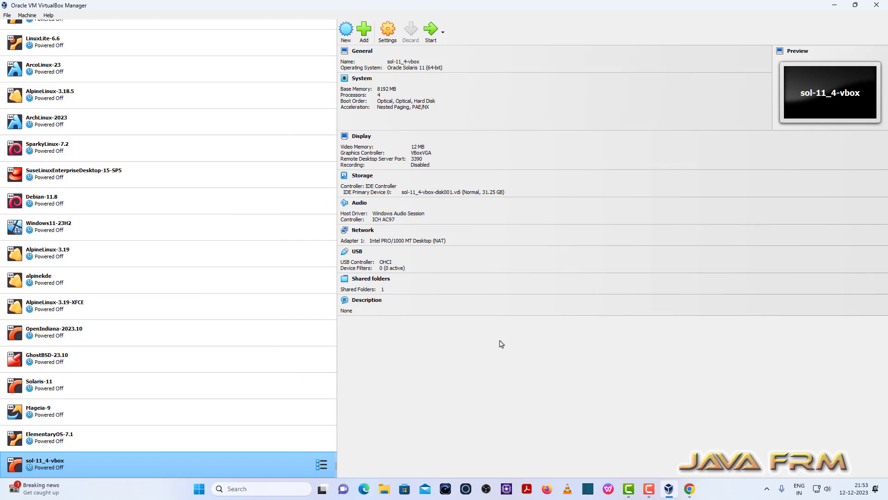
Start the sol-11_4-vbox machine and set its computer name to solaris-desktop.org in the System Configuration Tool.
click(431, 29)
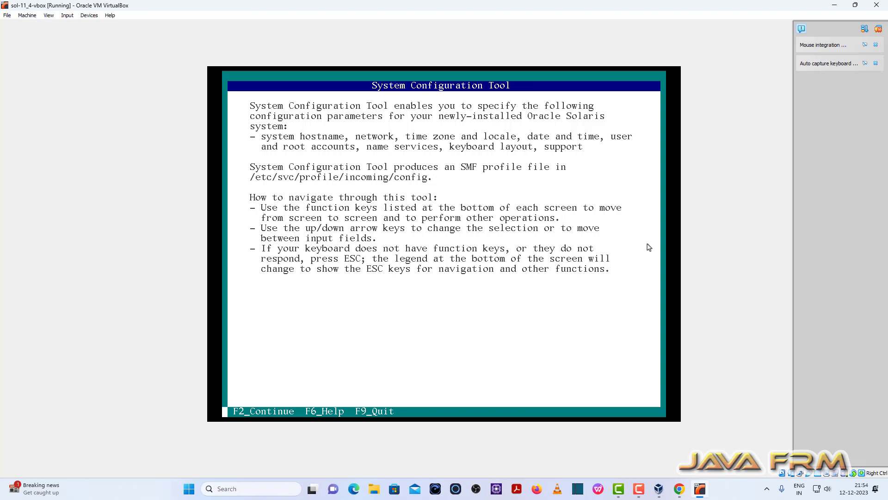
key(F2)
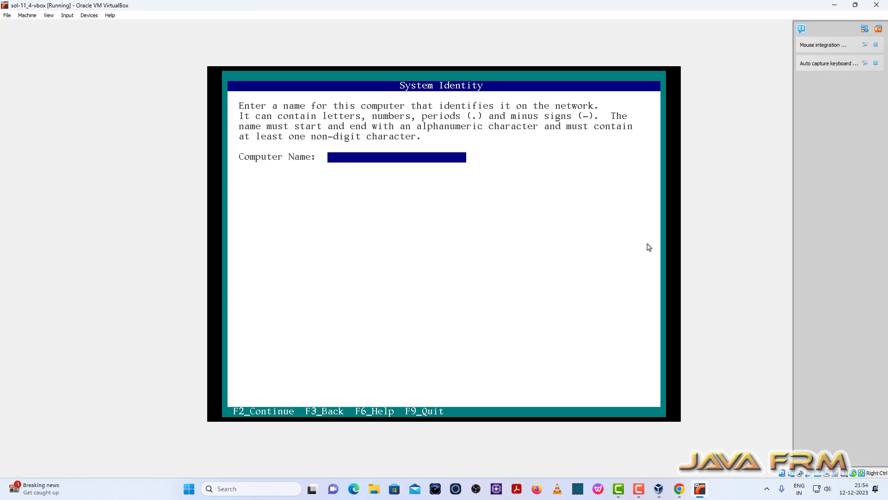
text(solaris-desktop.org)
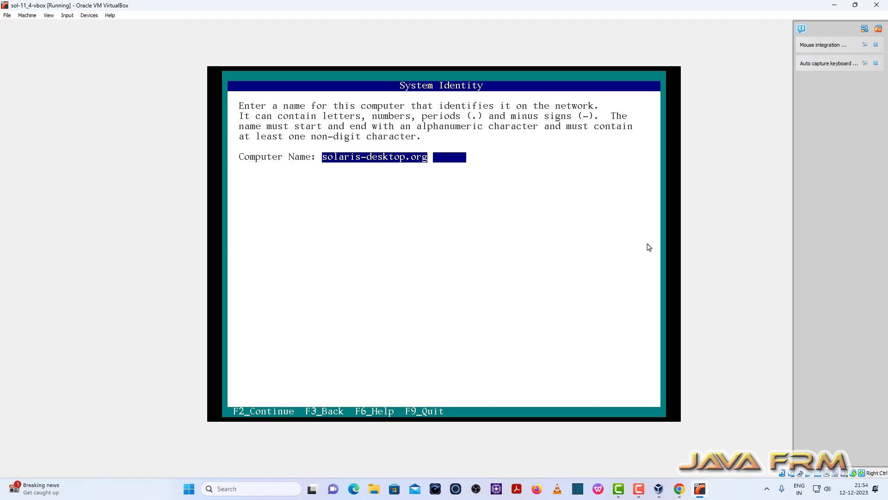
key(F2)
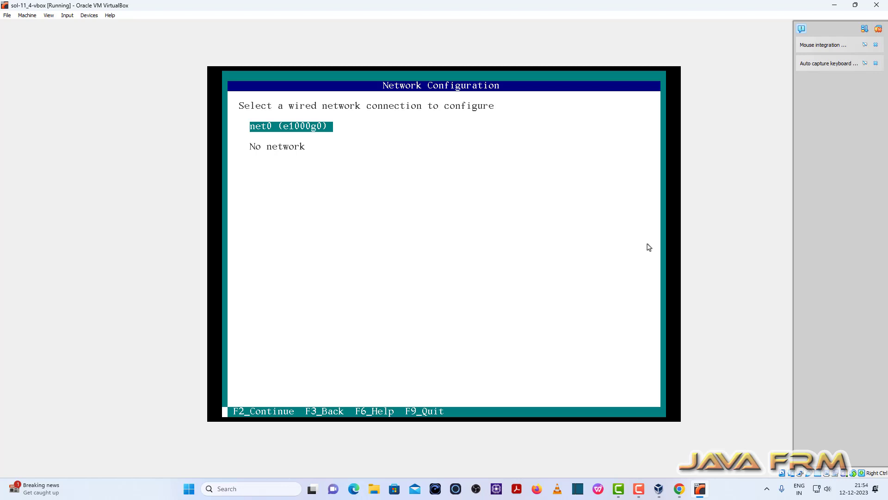
Configure the wired connection net0 (e1000g0) to use DHCP.
key(F2)
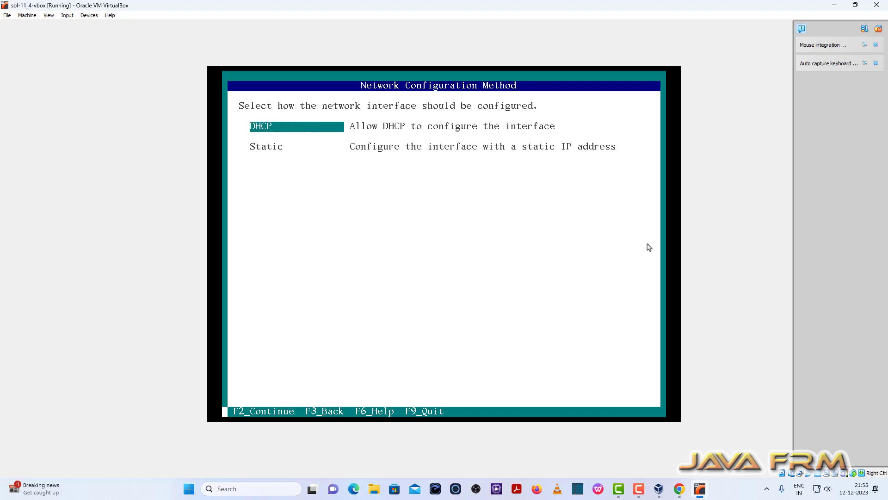
key(F2)
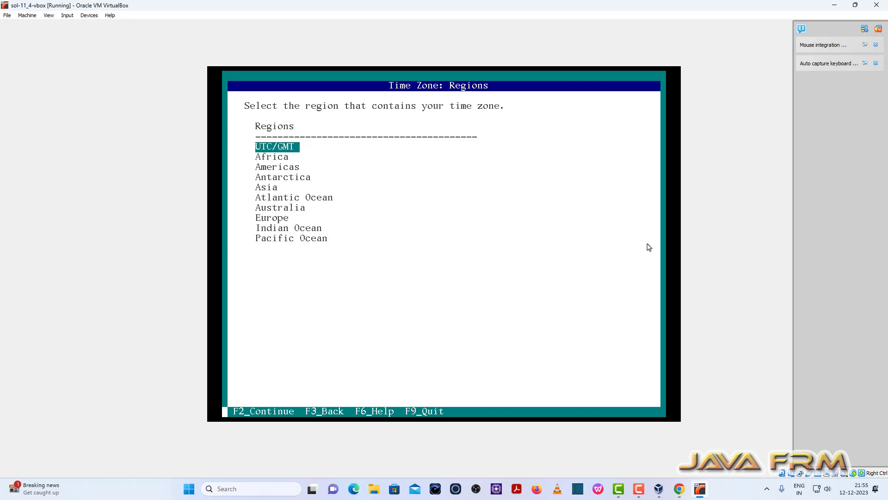
Set the time zone to Asia/Kolkata, using the region Asia and the location India.
key(Down)
key(Down)
key(Down)
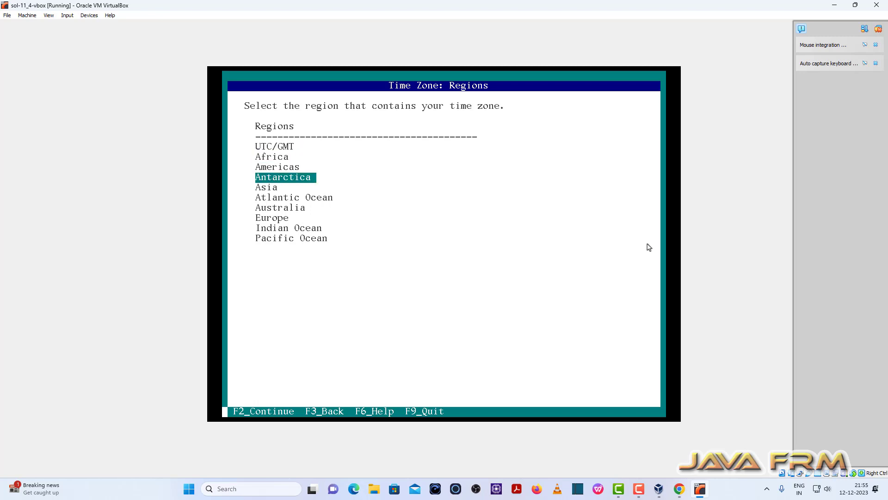
key(Down)
key(F2)
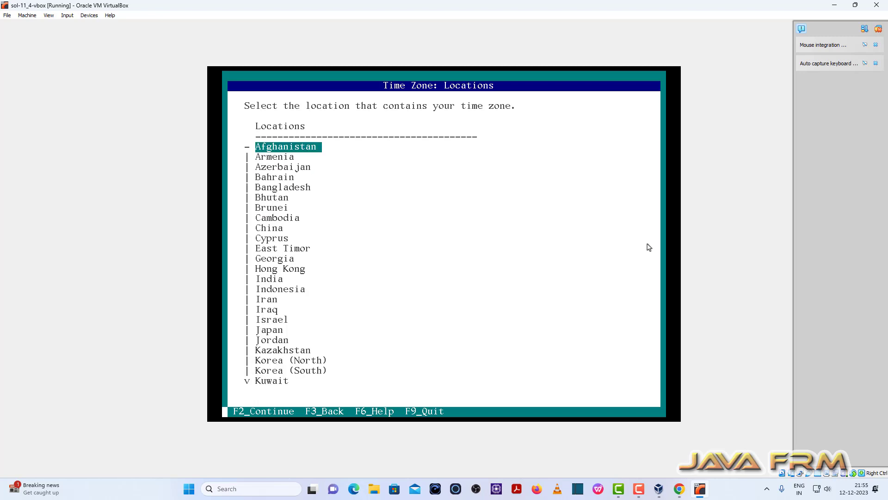
key(Down)
key(Down)
key(Down)
key(Down)
key(Down)
key(Down)
key(Down)
key(Down)
key(Down)
key(Down)
key(Down)
key(Down)
key(Down)
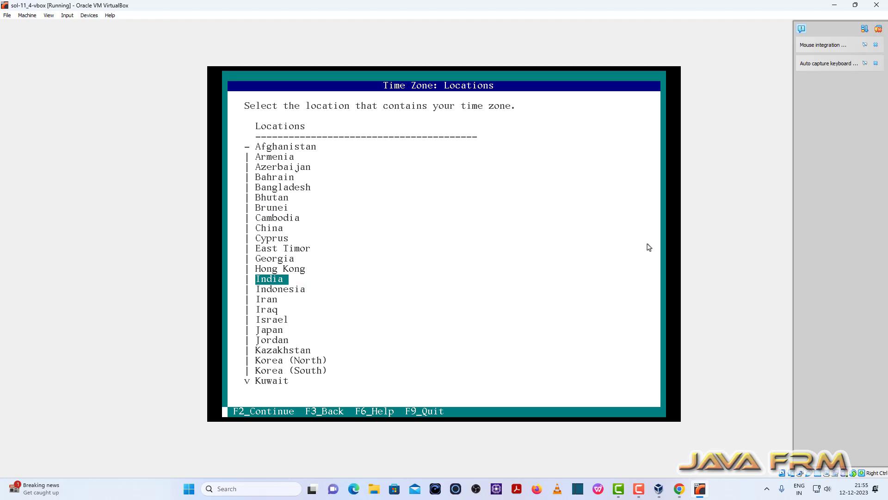
key(F2)
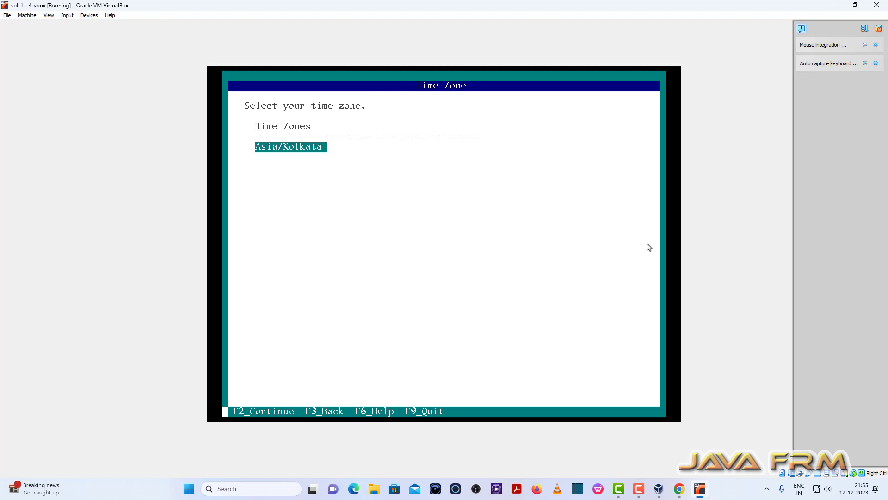
key(F2)
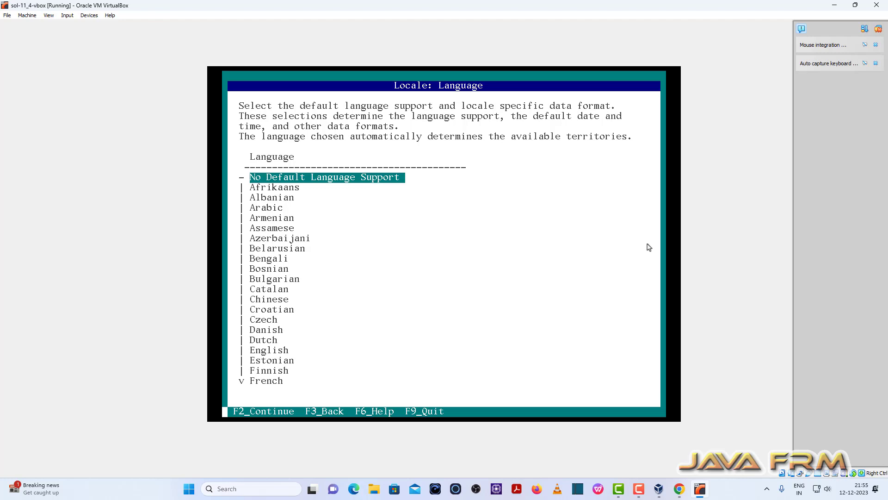
Set the default language to English with the territory United States (en_US.UTF-8).
key(Down)
key(Down)
key(Down)
key(Down)
key(Down)
key(Down)
key(Down)
key(Down)
key(Down)
key(Down)
key(Down)
key(Down)
key(Down)
key(Down)
key(Down)
key(Down)
key(Down)
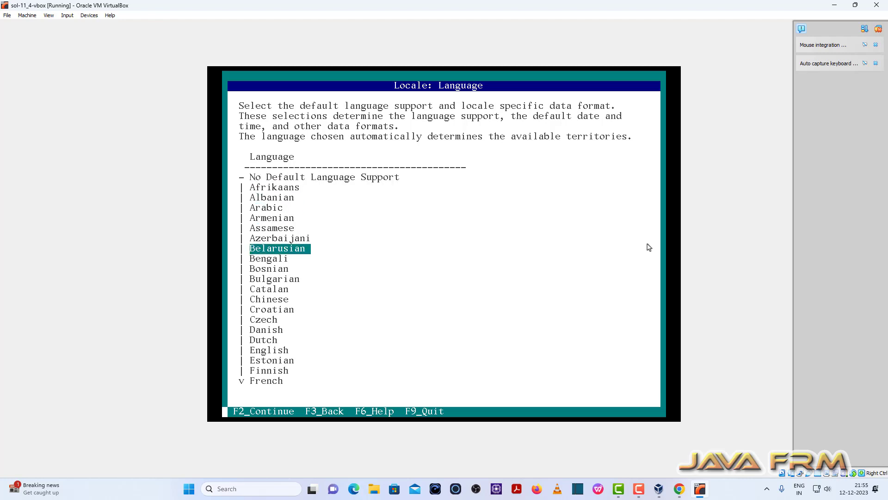
key(F2)
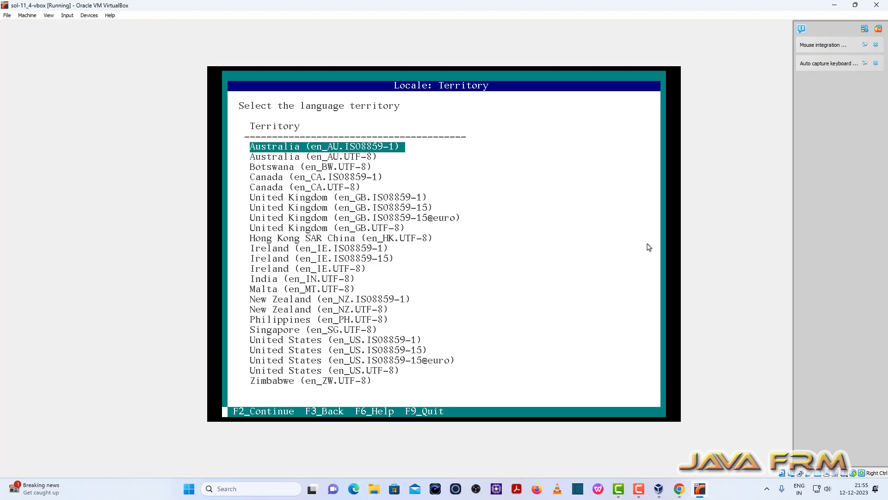
key(Down)
key(Down)
key(Down)
key(Down)
key(Down)
key(Down)
key(Down)
key(Down)
key(Down)
key(Down)
key(Down)
key(Down)
key(Down)
key(Down)
key(Down)
key(Down)
key(Down)
key(Down)
key(Down)
key(Down)
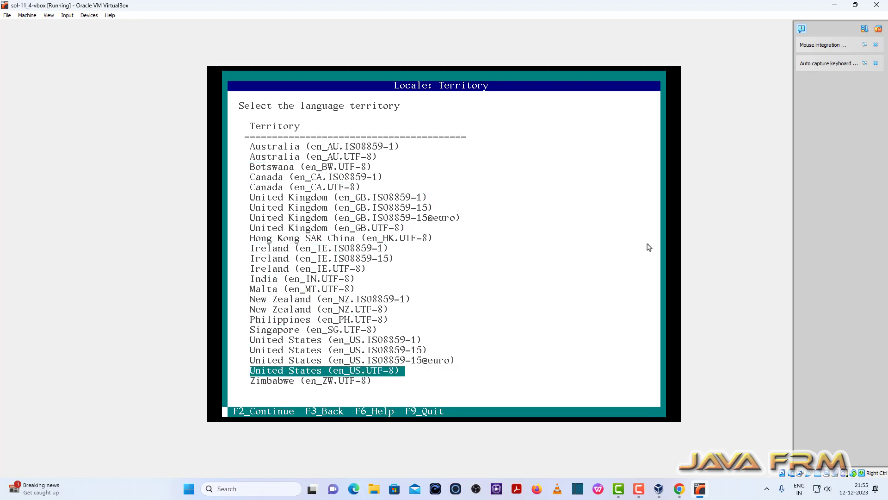
key(F2)
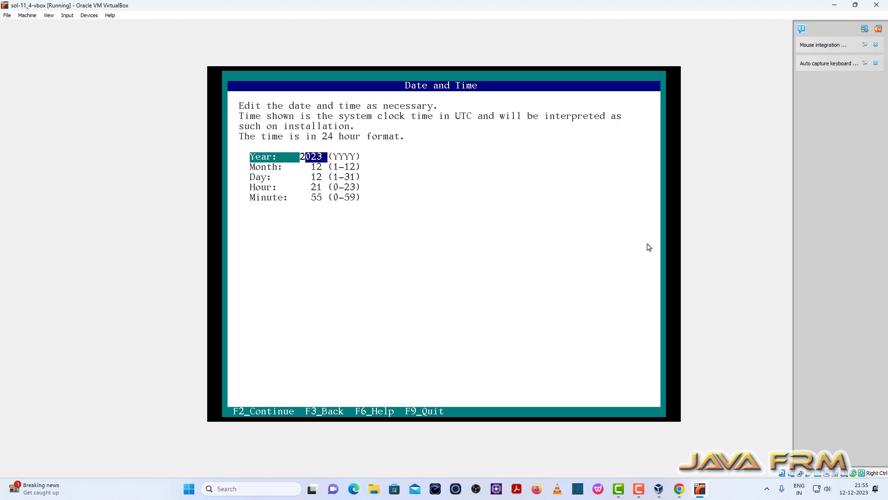
Accept the proposed date and time, and choose the US-English keyboard layout.
key(F2)
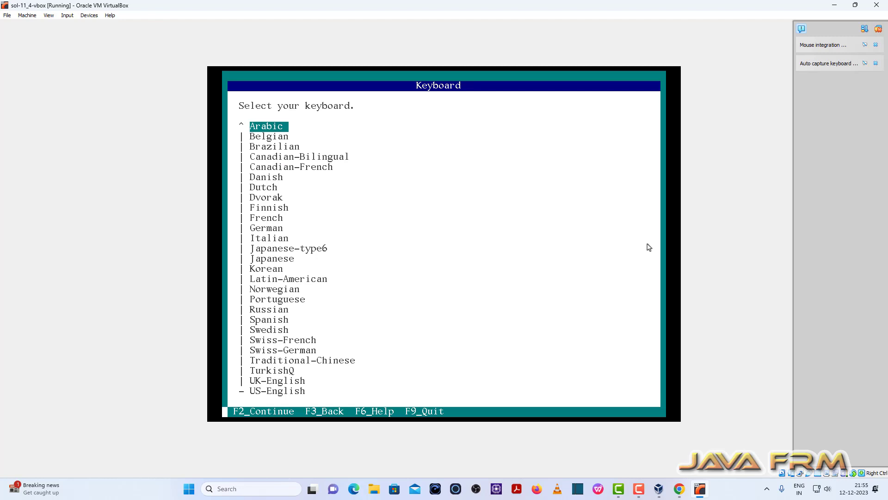
key(Down)
key(Down)
key(Down)
key(Down)
key(Down)
key(Down)
key(Down)
key(Down)
key(Down)
key(Down)
key(Down)
key(Down)
key(Down)
key(Down)
key(Down)
key(Down)
key(Down)
key(Down)
key(Down)
key(Down)
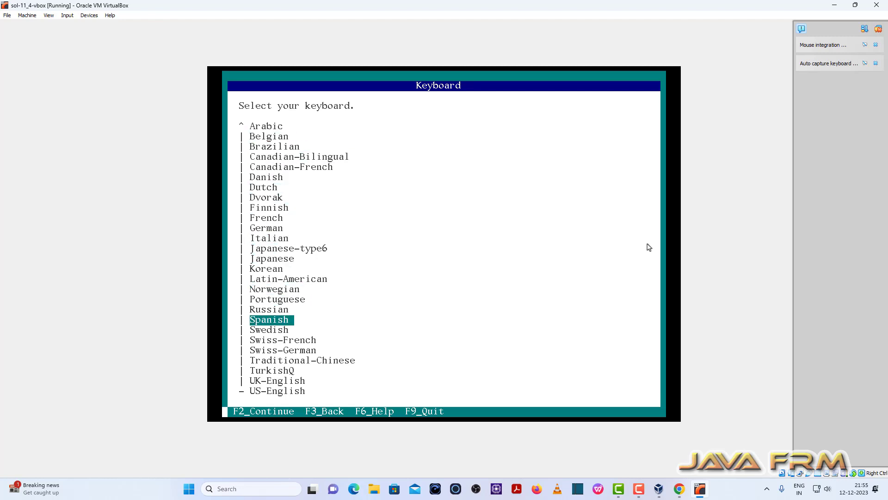
key(Down)
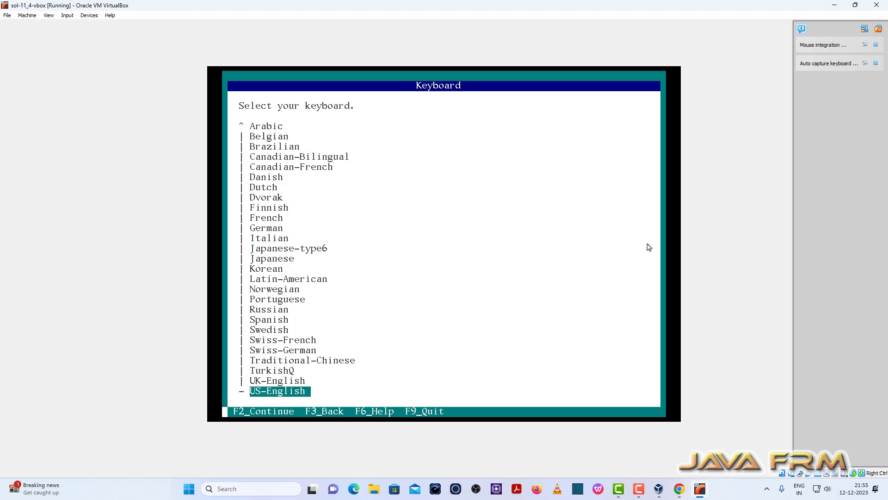
key(F2)
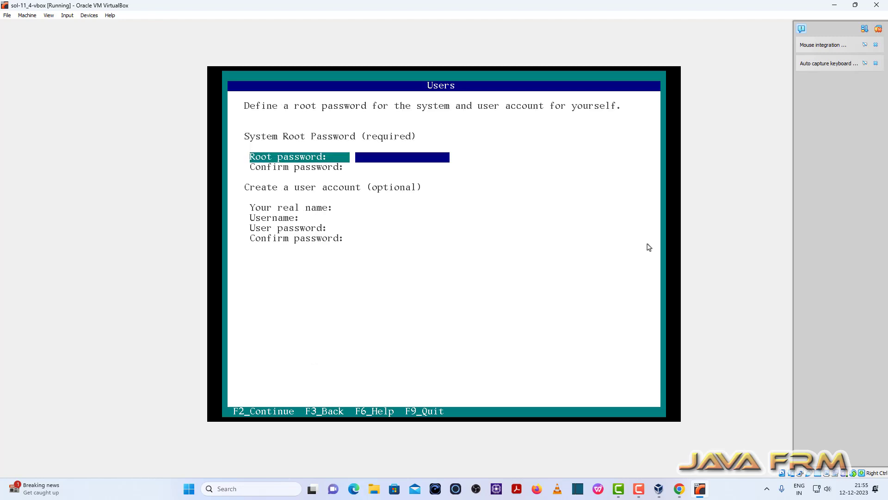
Enter the system root password and repeat it in its confirmation field.
text(********)
key(Tab)
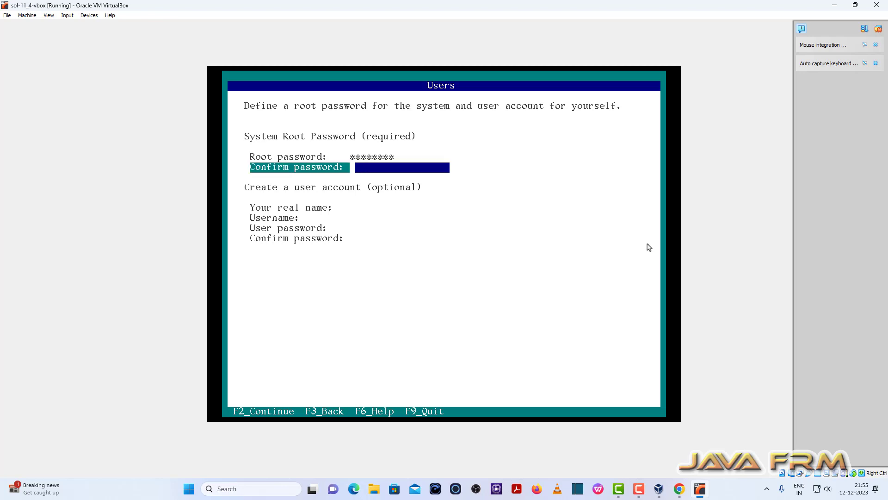
text(********)
key(Tab)
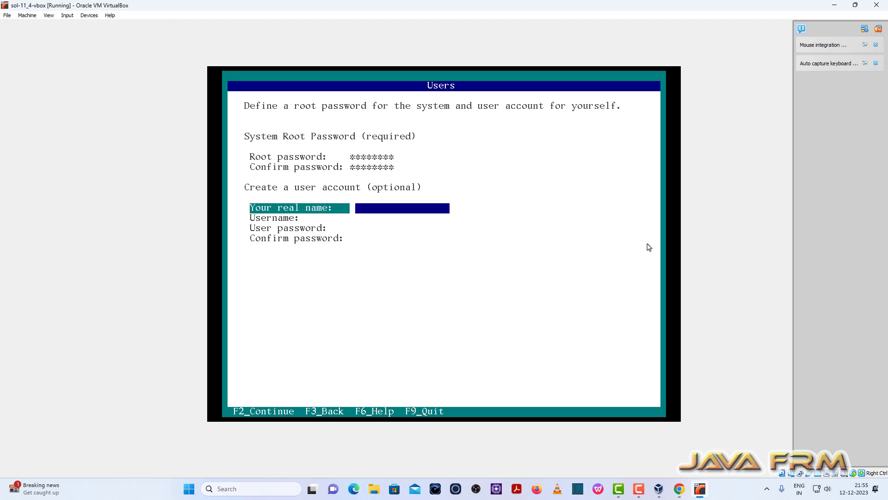
Set both the real name and the username of the new user account to javafrm.
text(javafrm)
key(Tab)
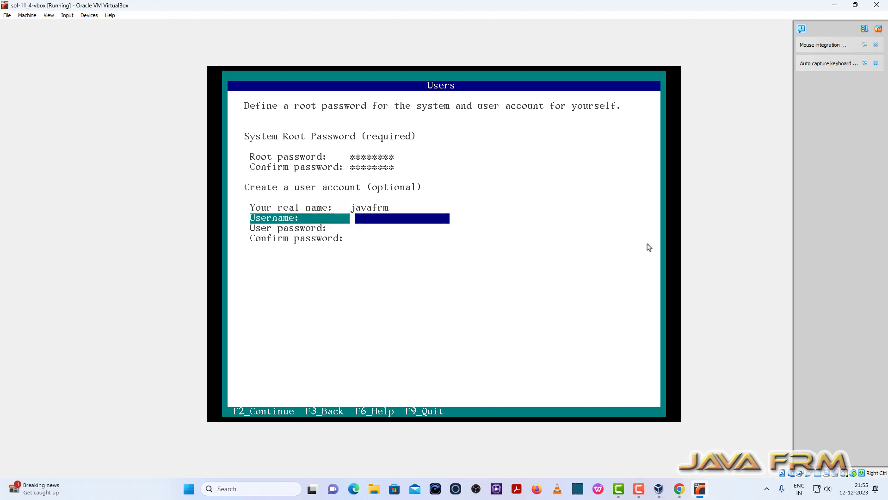
text(javafrm)
key(Tab)
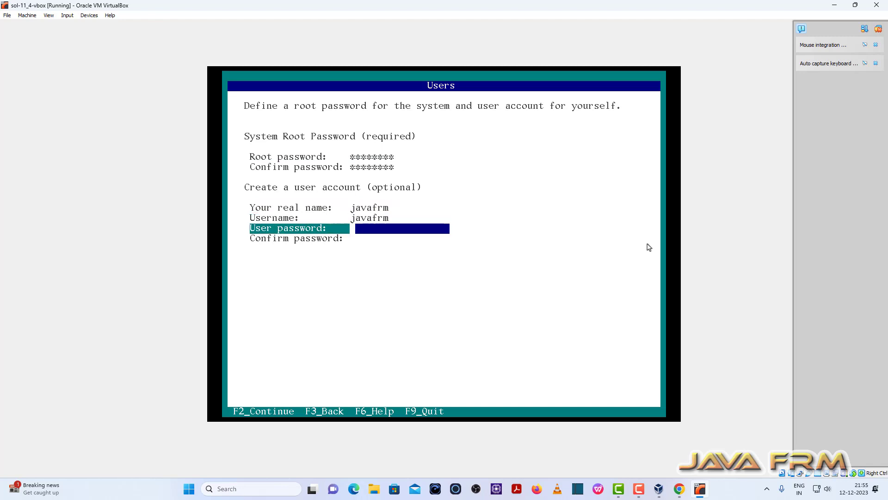
Enter the new user account's password, repeat it in its confirmation field, and continue past the user settings.
text(********)
key(Tab)
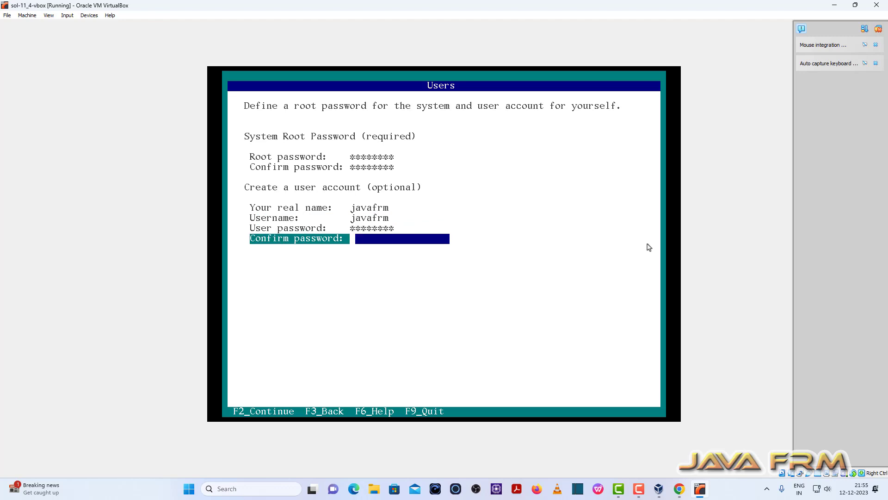
text(******)
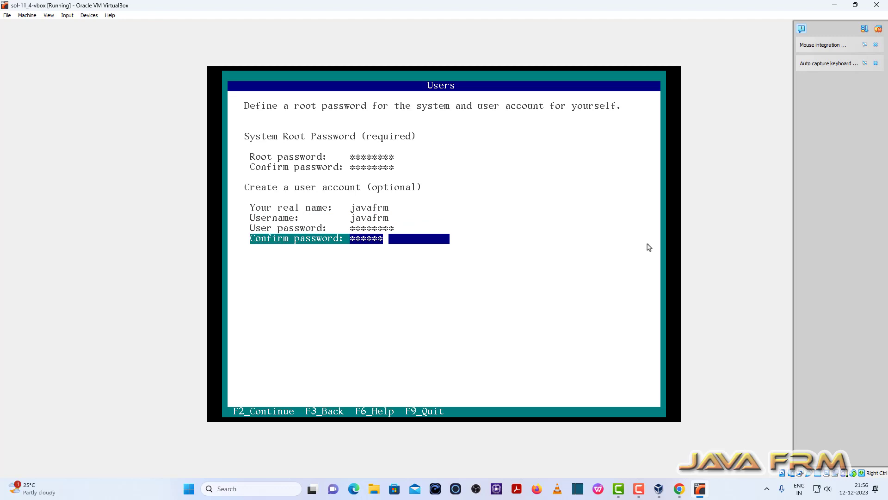
text(**)
key(F2)
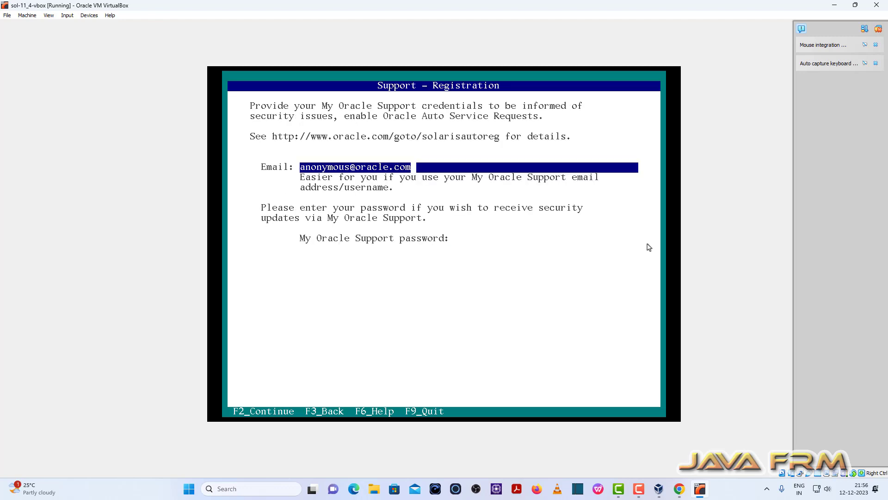
Accept the default support registration and apply the summarized system configuration.
key(F2)
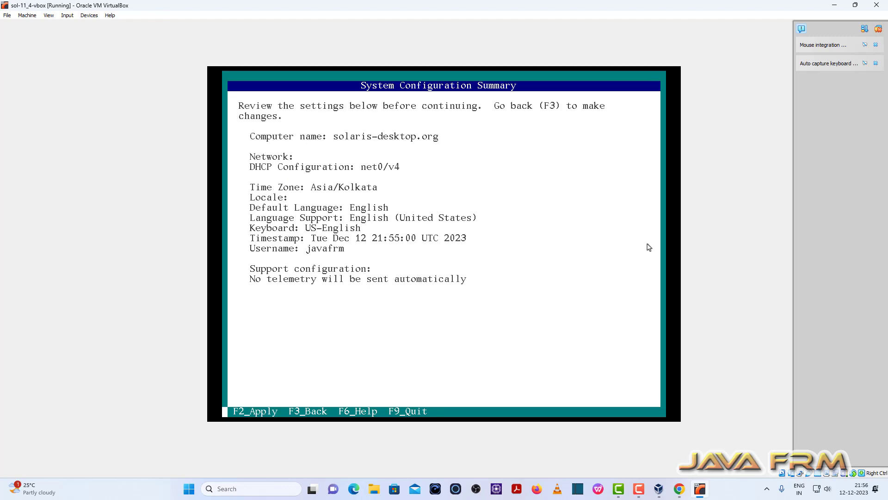
key(F2)
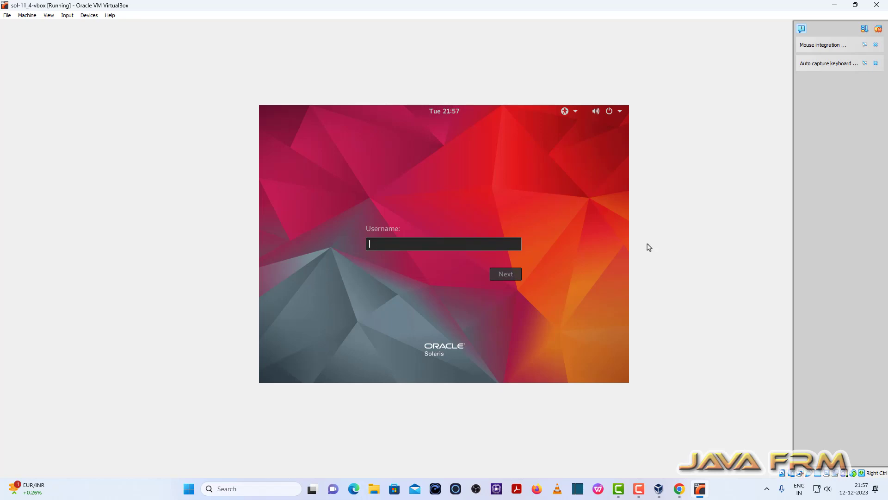
Sign in to the Solaris desktop as javafrm with the account password.
text(javafrm)
key(Return)
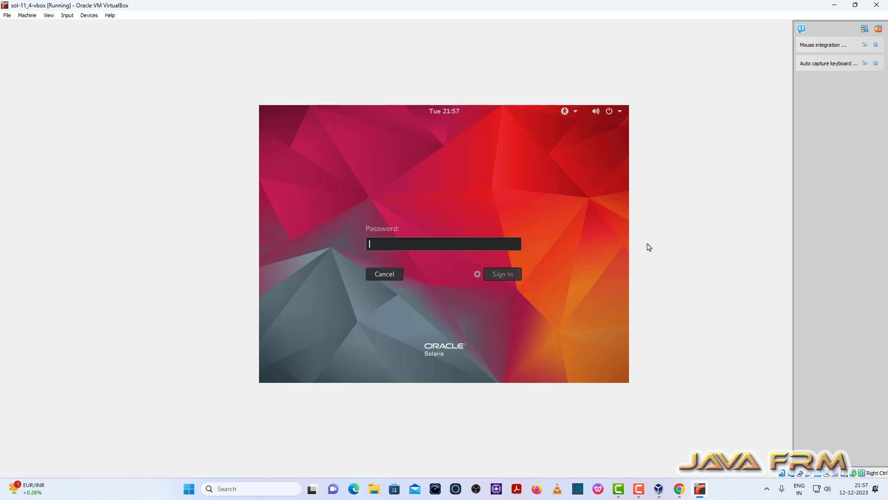
text(••••••)
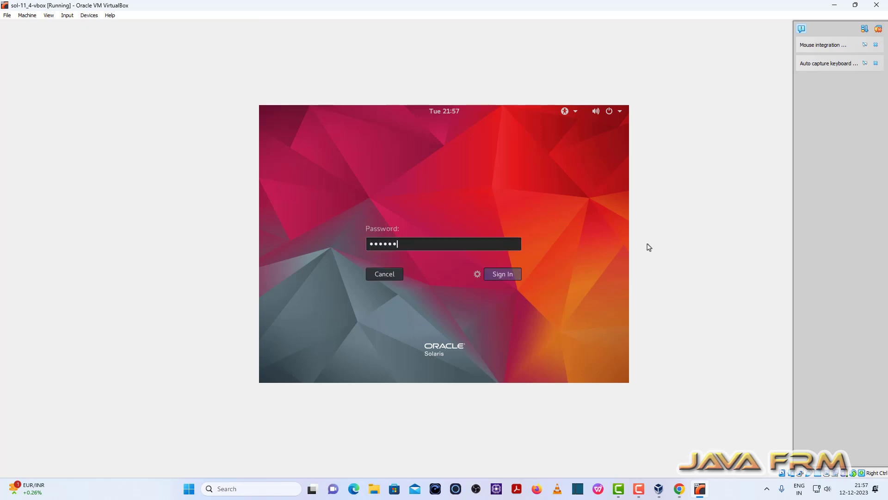
key(BackSpace)
key(BackSpace)
key(BackSpace)
key(BackSpace)
key(BackSpace)
key(BackSpace)
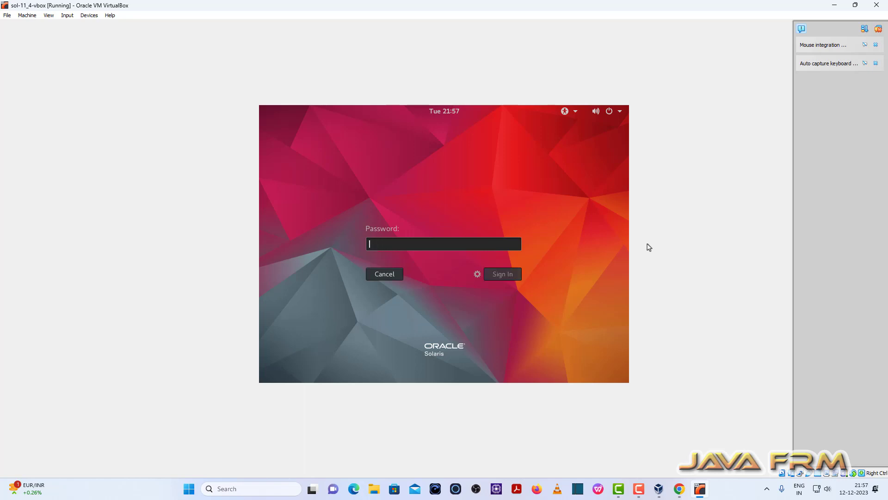
text(••••••)
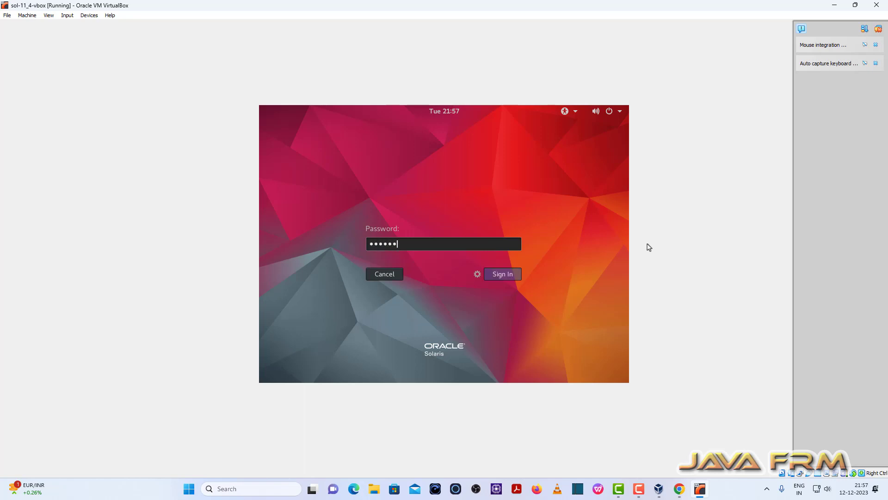
text(••)
key(Return)
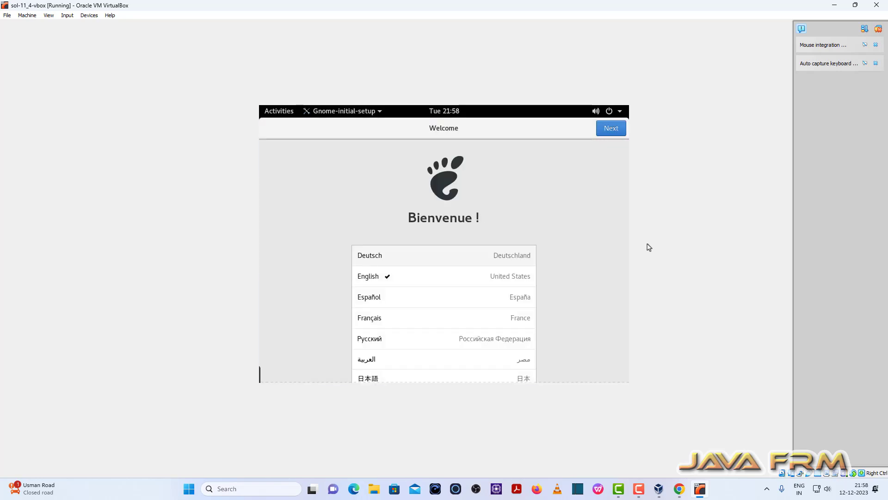
Accept the English (United States) language and English (US) keyboard layout, and turn off Location Services in the initial setup.
click(612, 129)
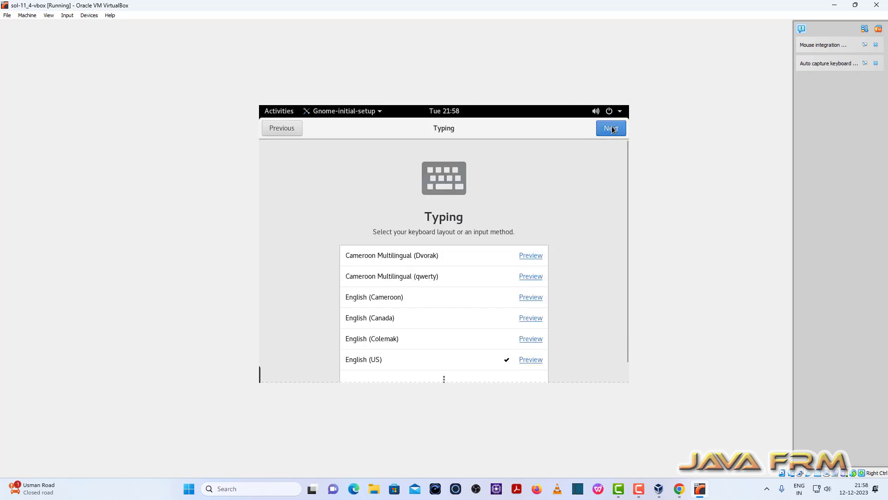
click(612, 130)
click(532, 250)
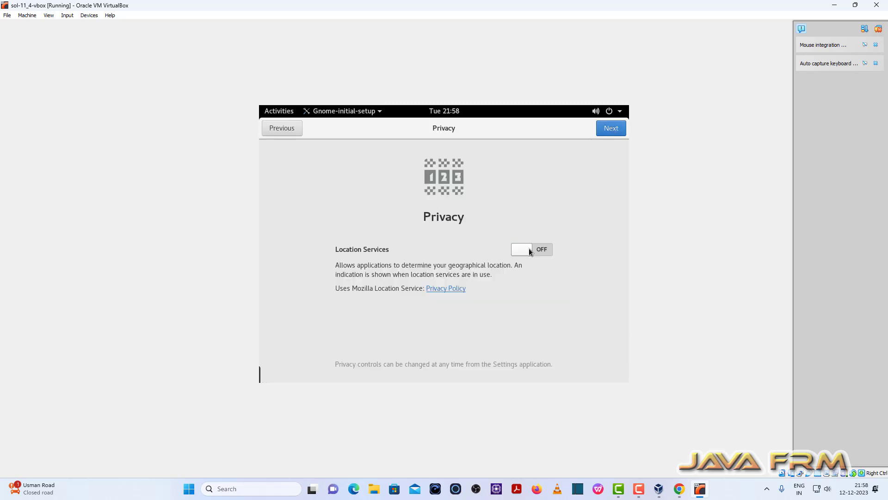
click(608, 134)
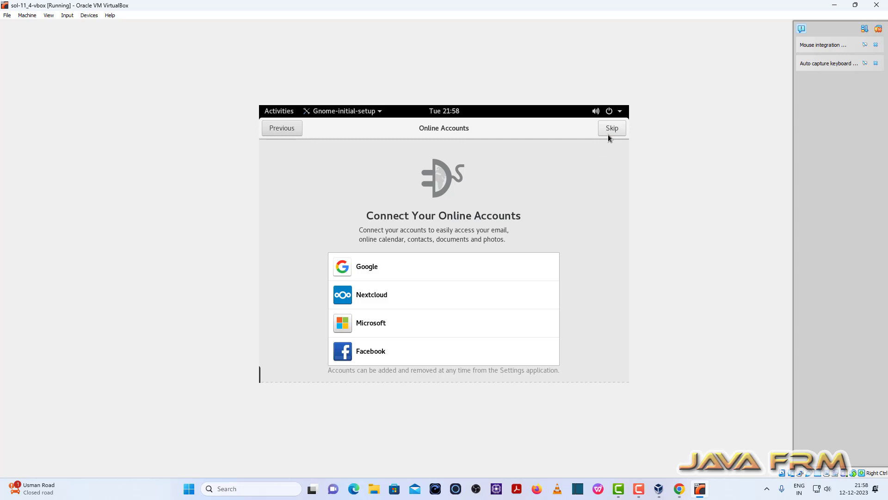
Skip connecting online accounts, finish the initial setup, and close the Getting Started help window.
click(608, 134)
click(449, 336)
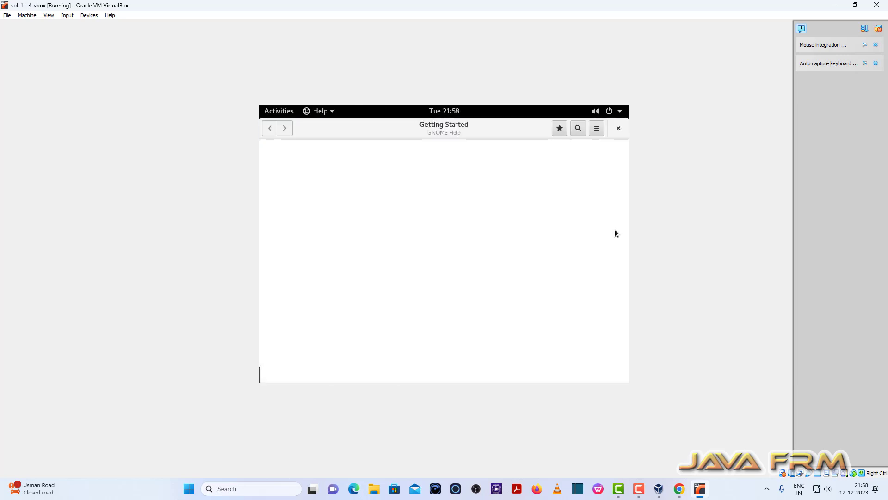
click(619, 128)
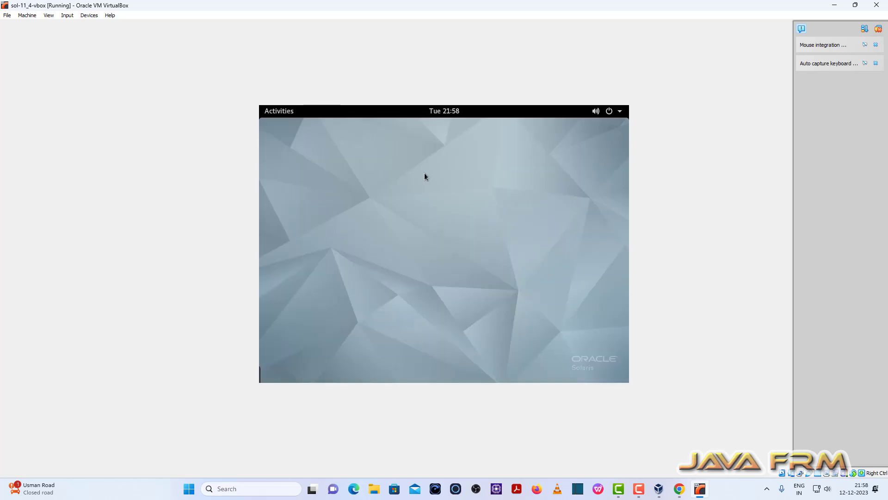
Set the display resolution to 1920 × 1080 (16:9), keep the changes, and close the display settings.
right_click(420, 167)
click(463, 211)
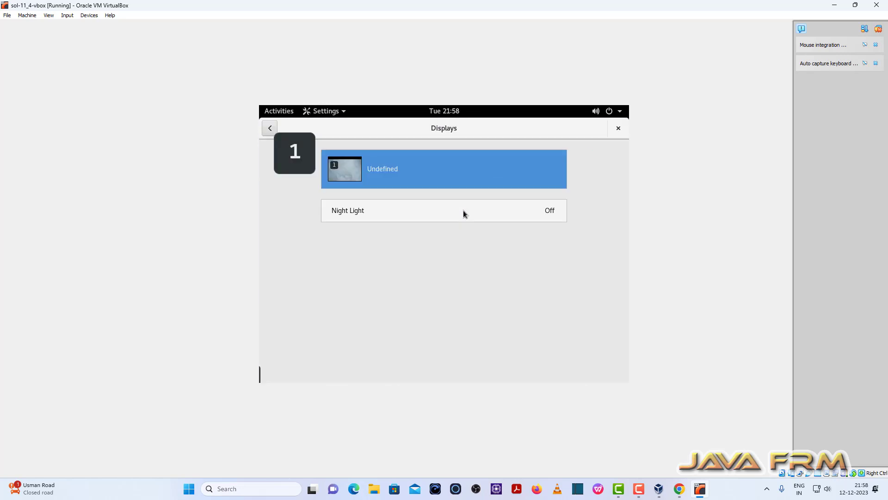
click(527, 169)
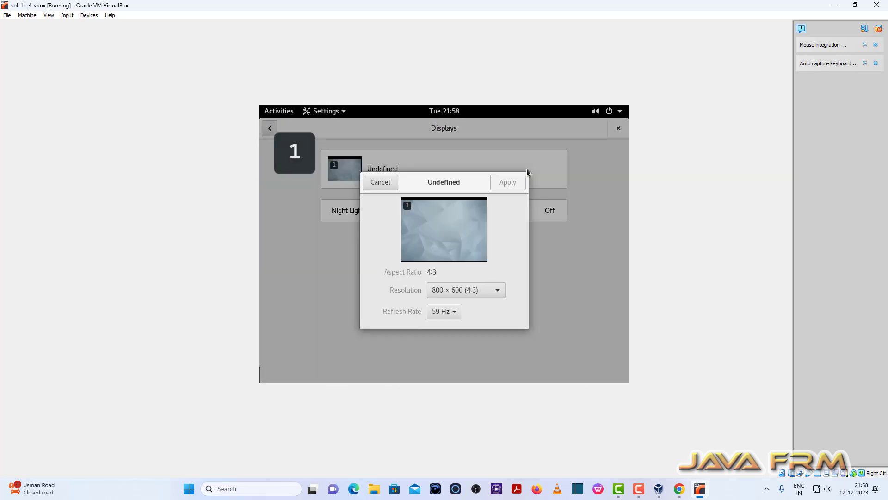
click(496, 293)
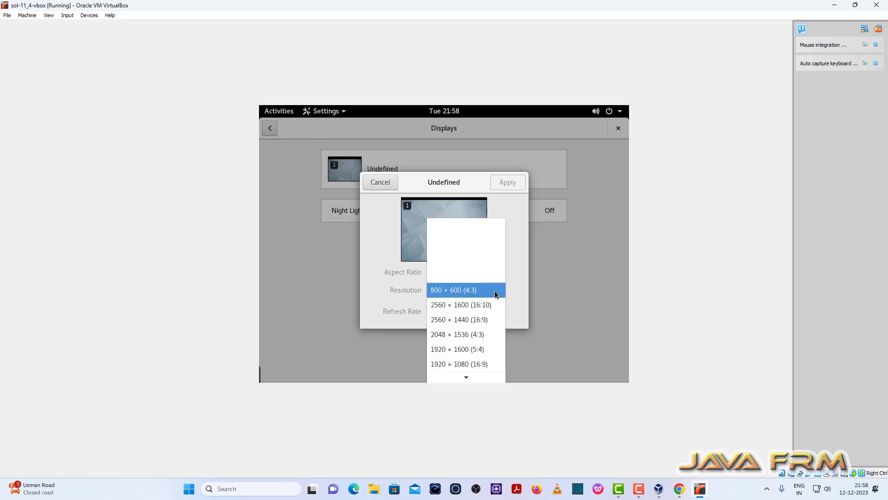
click(479, 365)
click(506, 193)
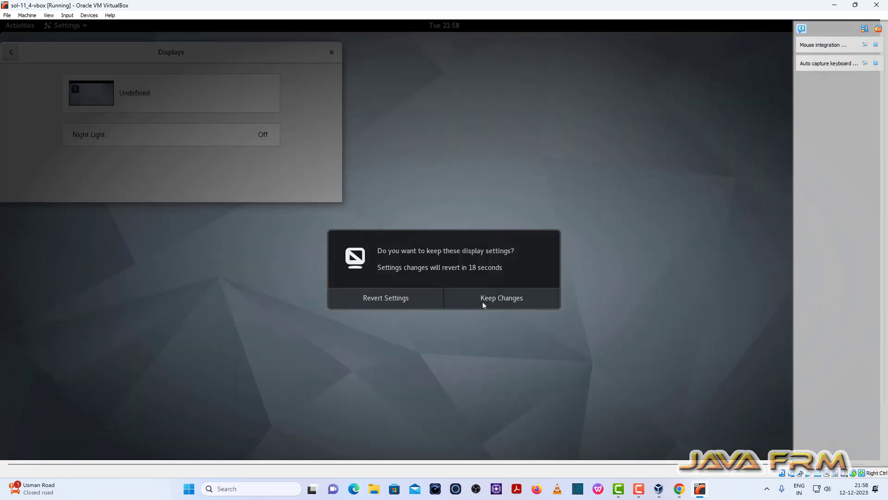
click(483, 301)
click(331, 52)
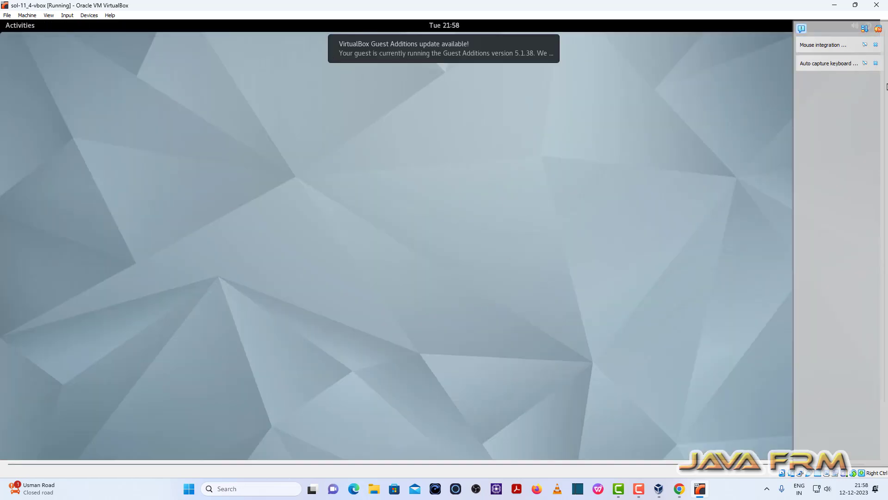
Hide the VM's notification sidebar and switch the virtual machine to full-screen mode.
click(878, 28)
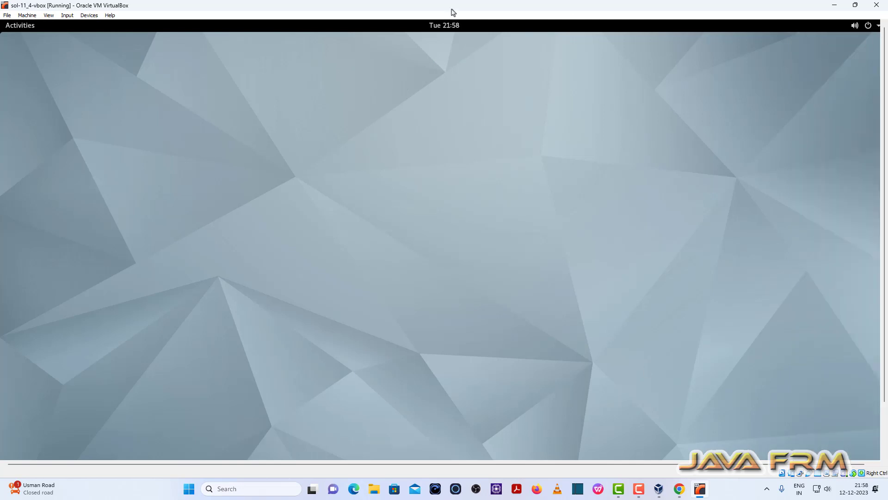
click(48, 15)
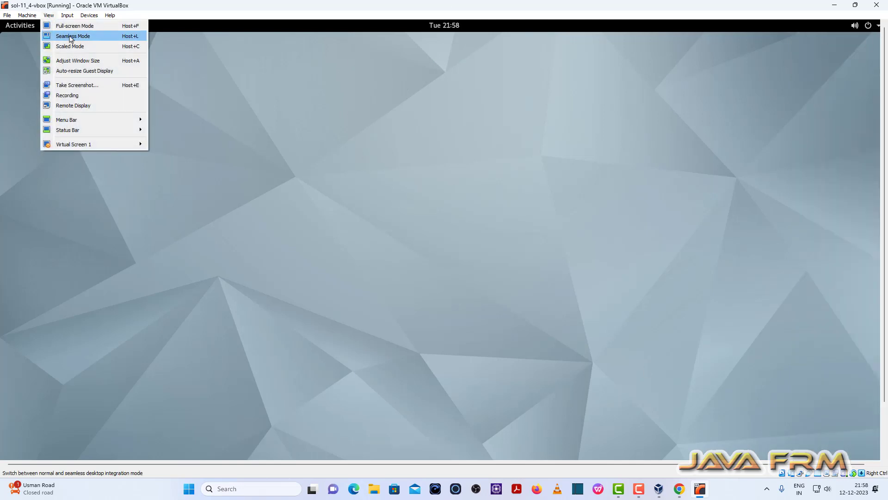
click(72, 26)
click(425, 279)
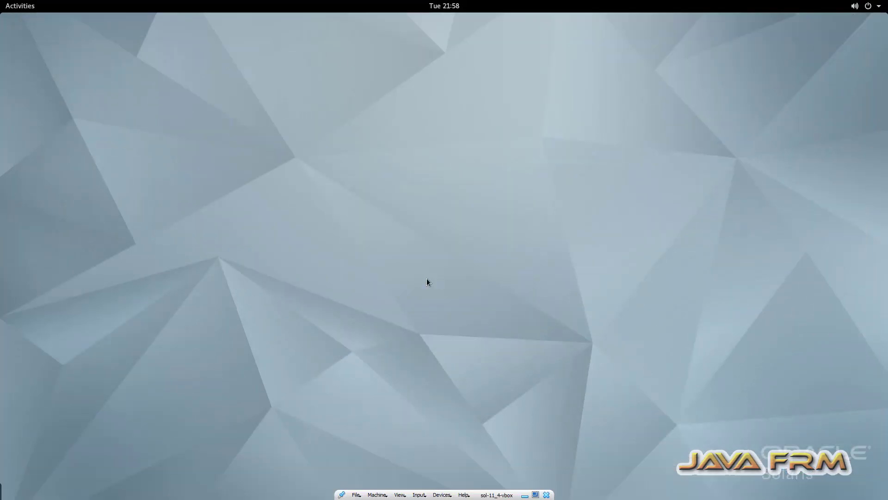
Examine the Computer's disk usage in Disk Usage Analyzer, then close it.
click(17, 6)
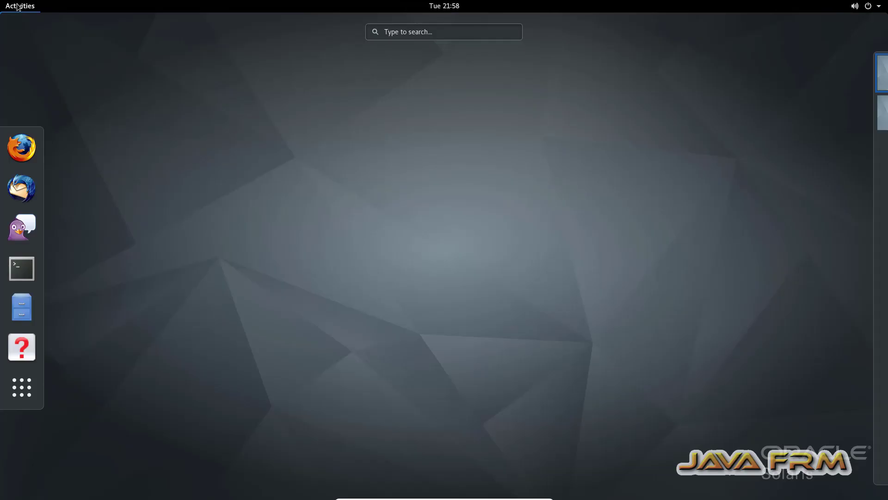
click(28, 387)
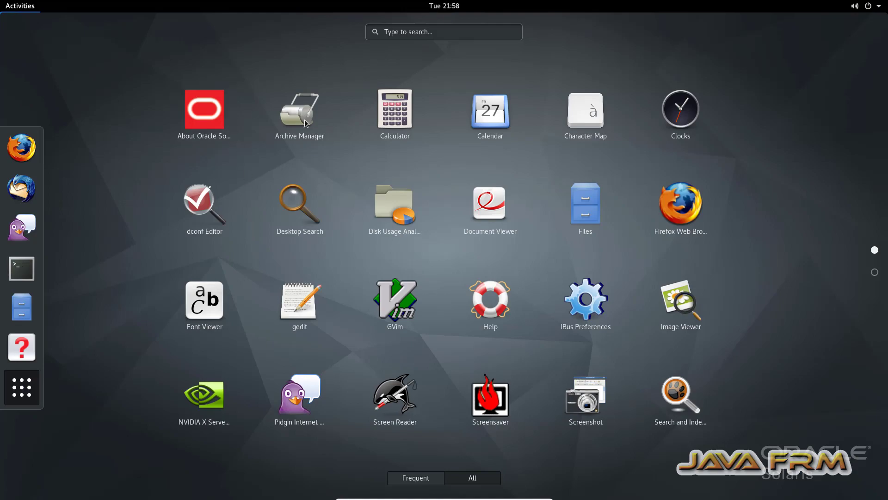
click(396, 216)
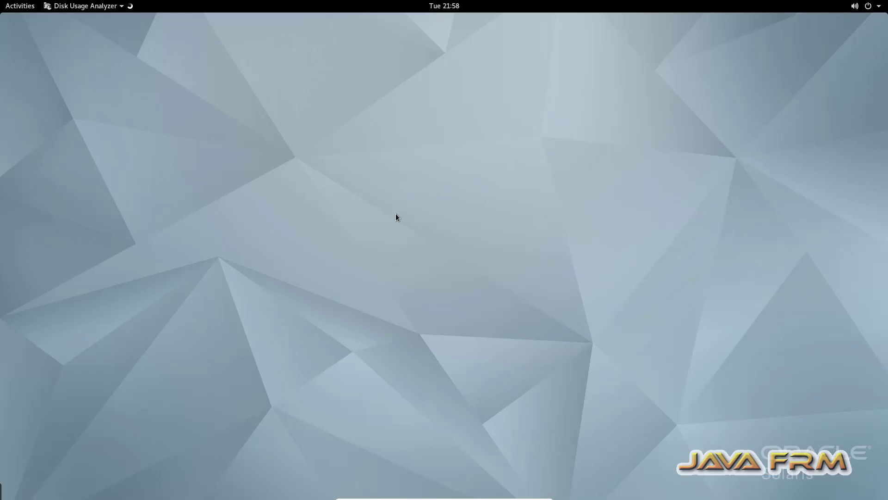
click(284, 116)
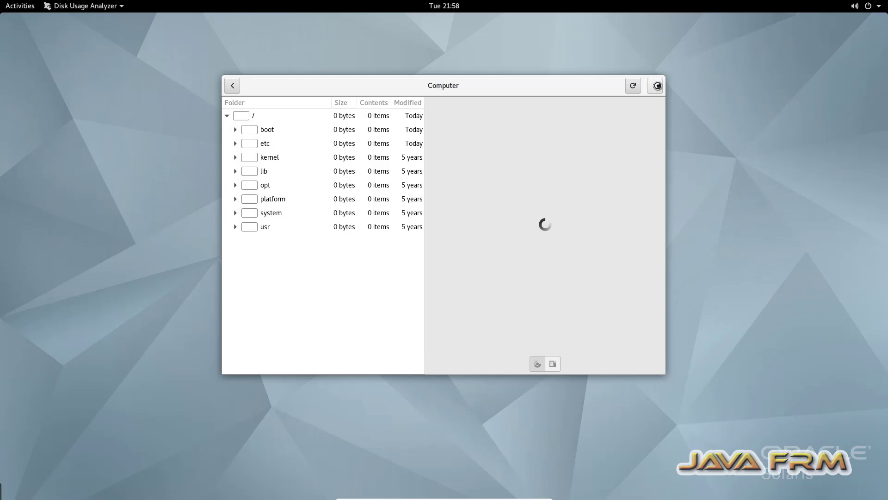
click(233, 85)
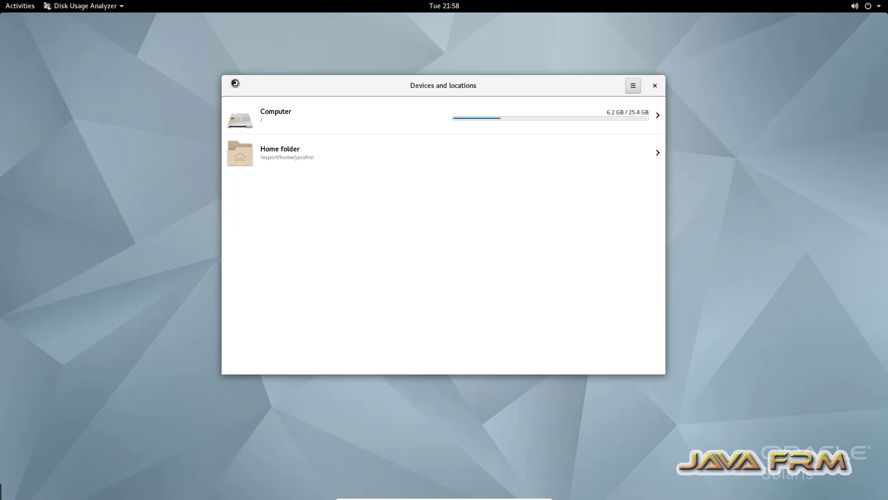
click(660, 85)
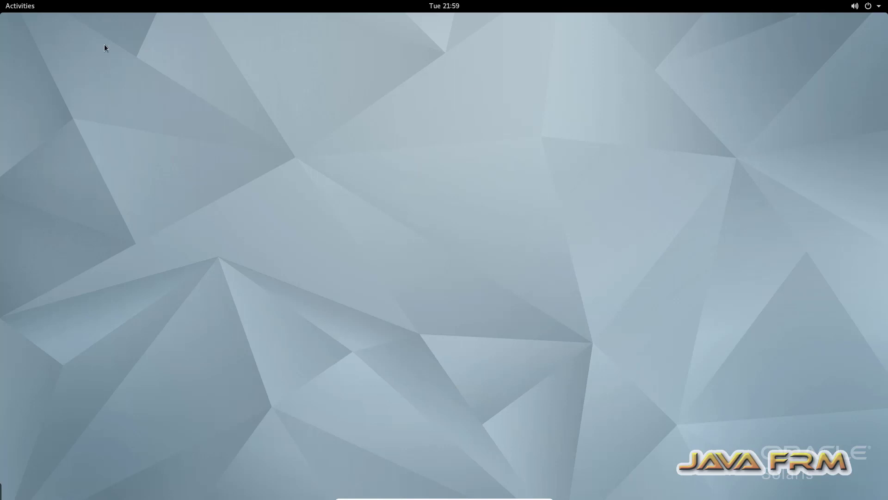
Browse the full list of installed applications and open Terminal.
click(4, 6)
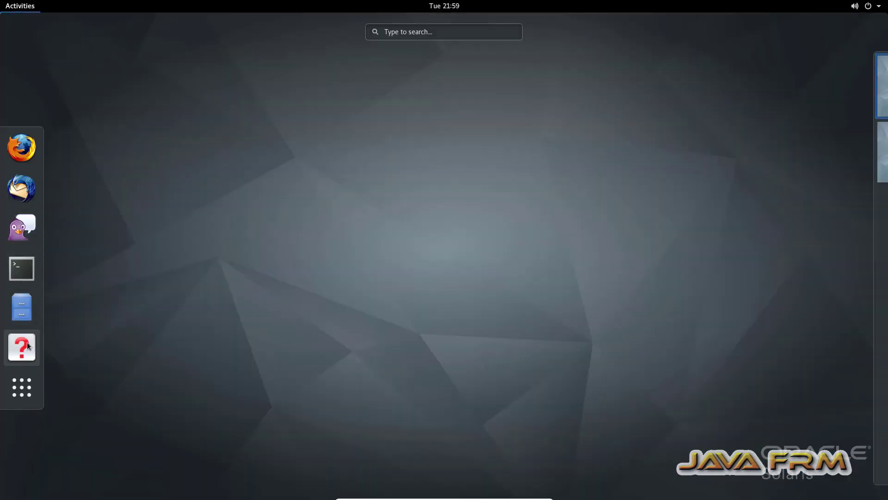
click(23, 387)
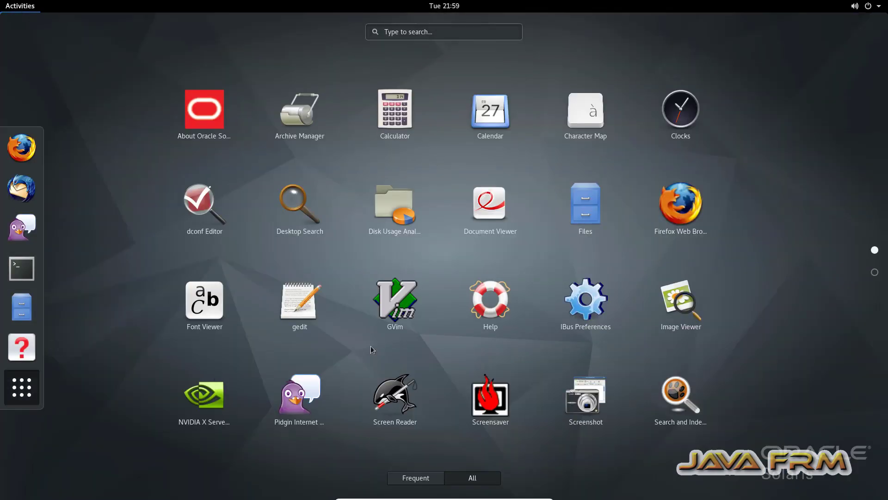
scroll(371, 347, down, 1)
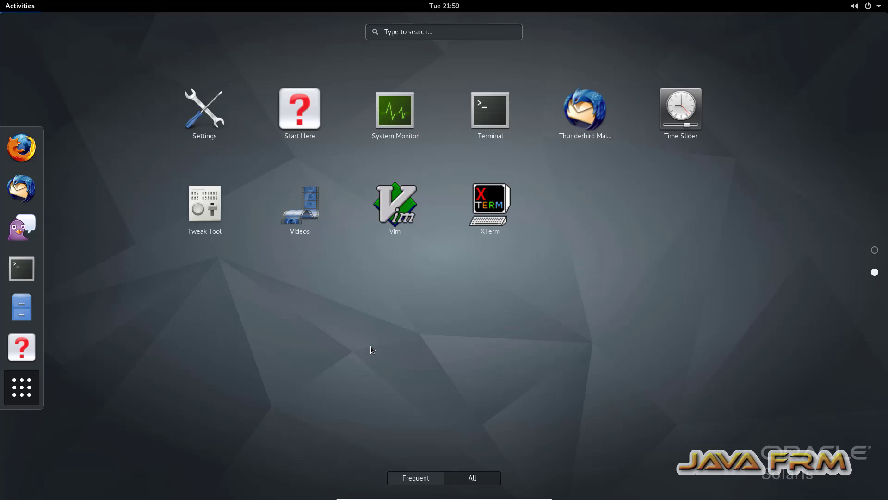
scroll(371, 349, up, 1)
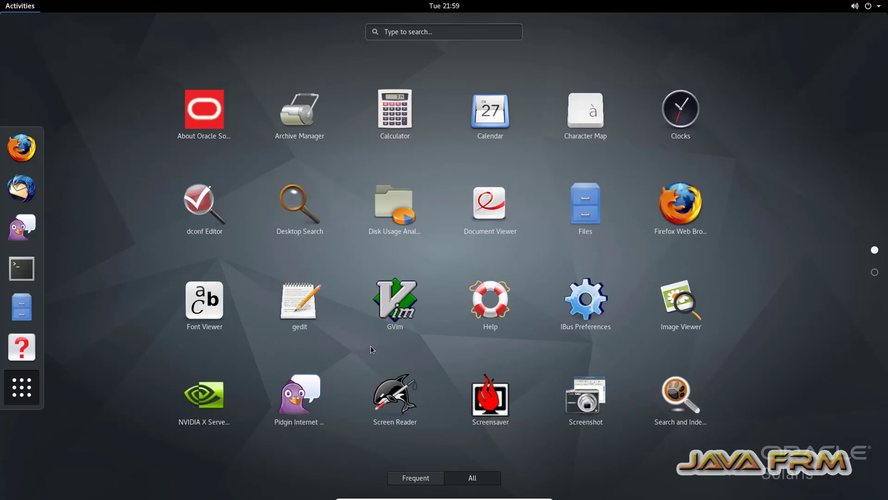
scroll(371, 349, down, 1)
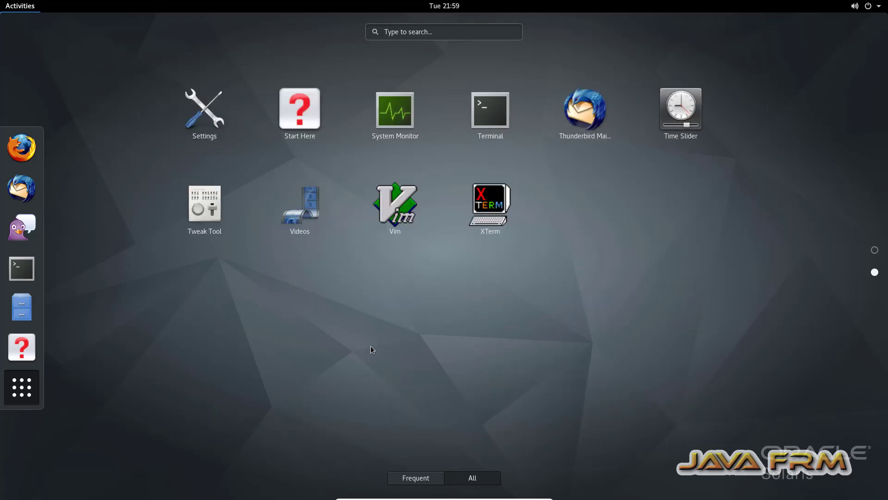
click(478, 115)
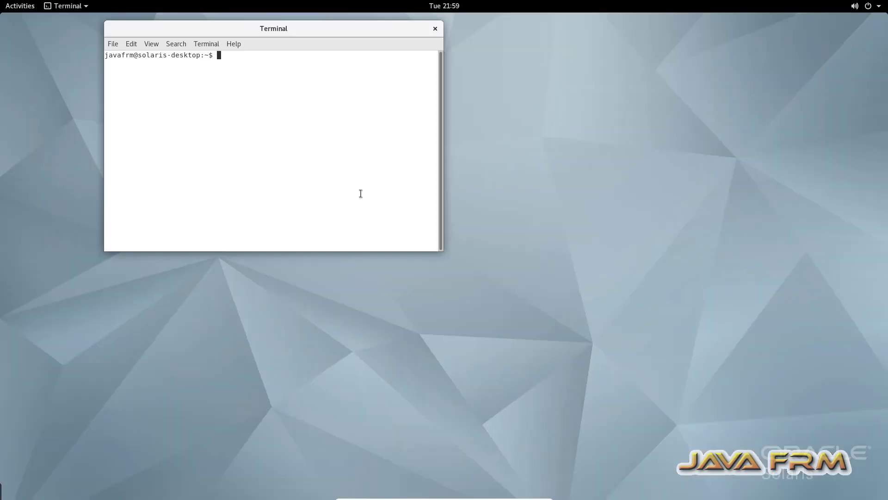
Maximize the Terminal window, enlarge its text two levels, and list the file system disk usage with df -kh.
double_click(345, 29)
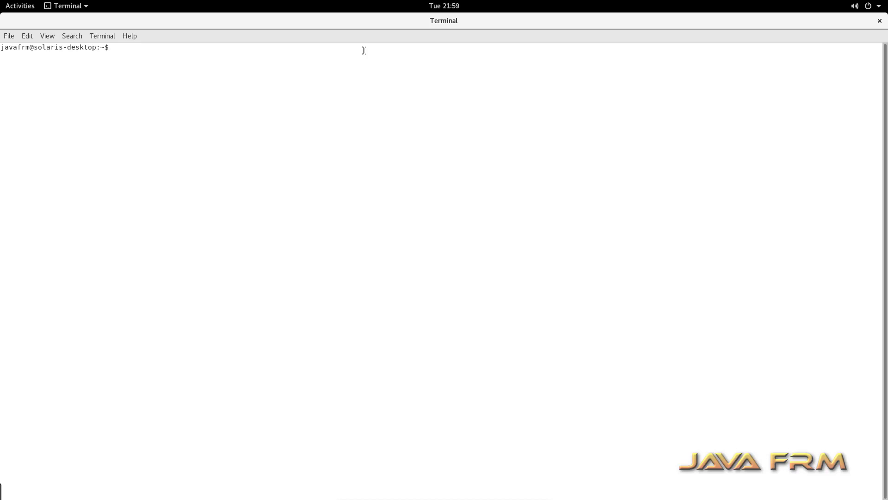
key(ctrl+plus)
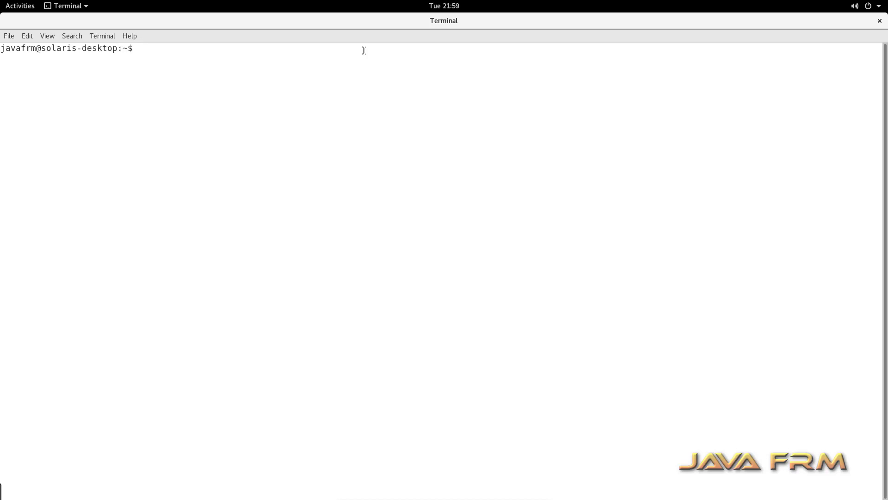
key(ctrl+plus)
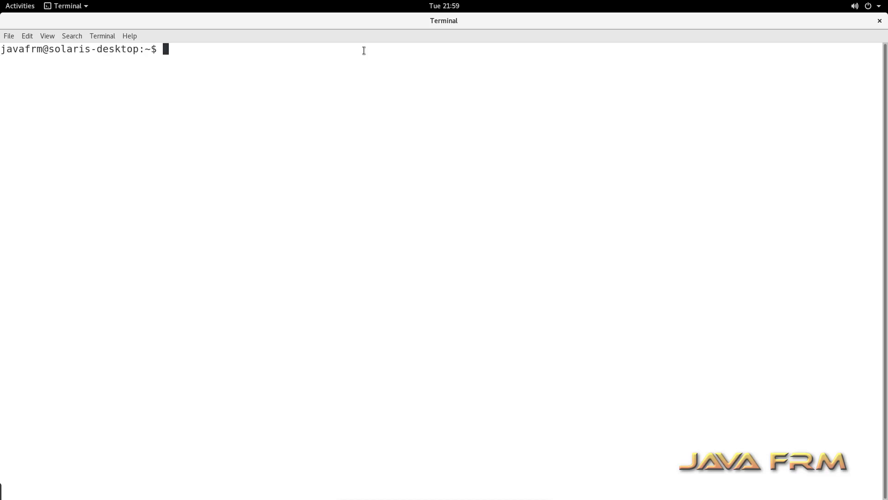
text(df -kh)
key(Return)
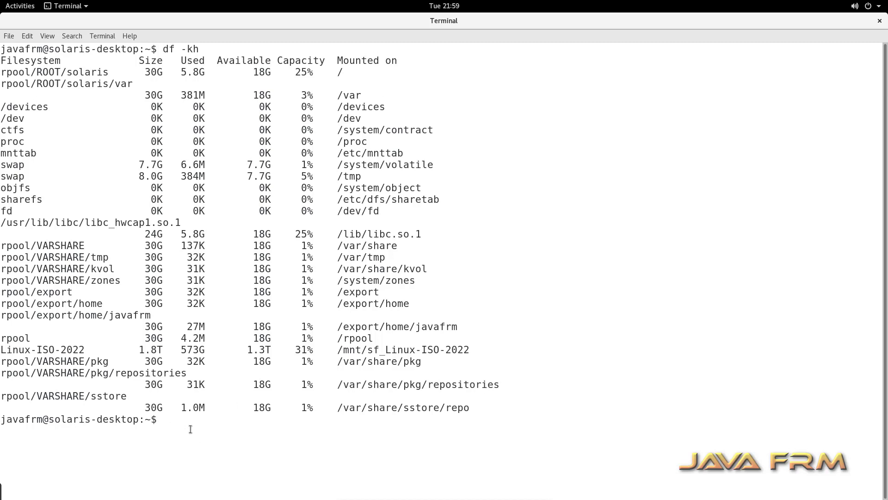
Copy the entire df -kh command and its output from the Terminal.
drag(190, 428, 2, 47)
right_click(32, 59)
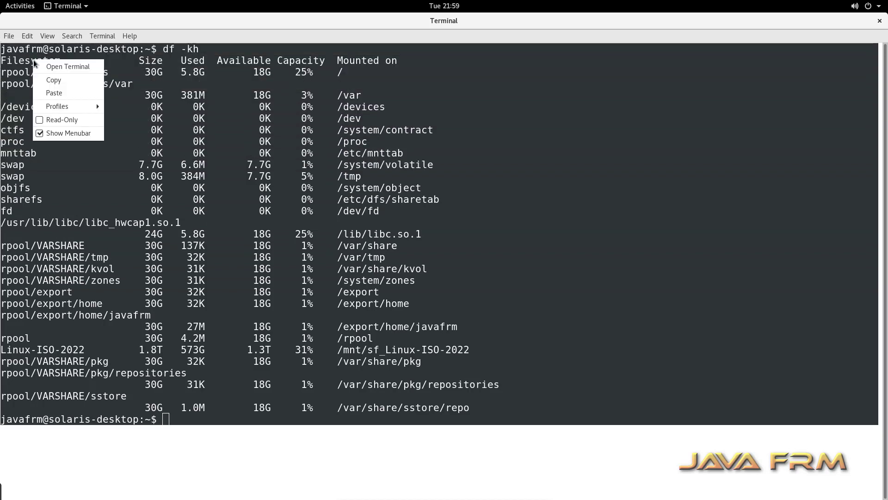
click(58, 81)
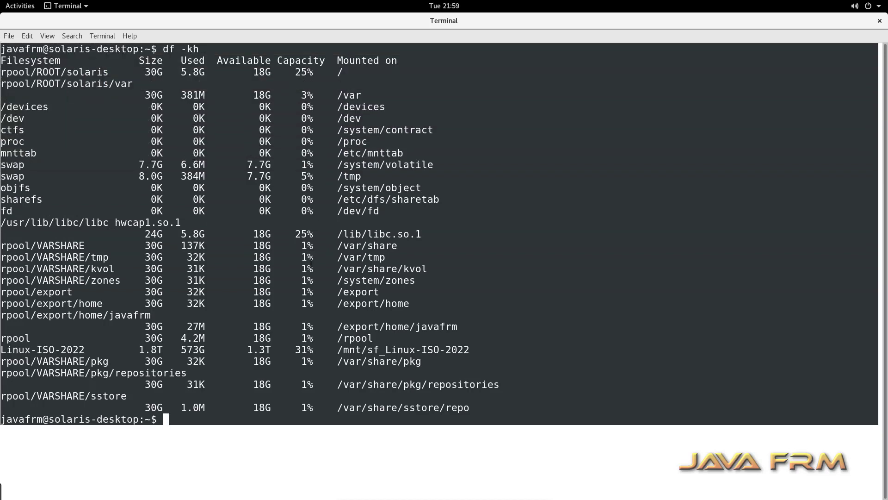
Switch to Notepad++ on the Windows host and paste the copied disk usage output into a new document.
click(525, 495)
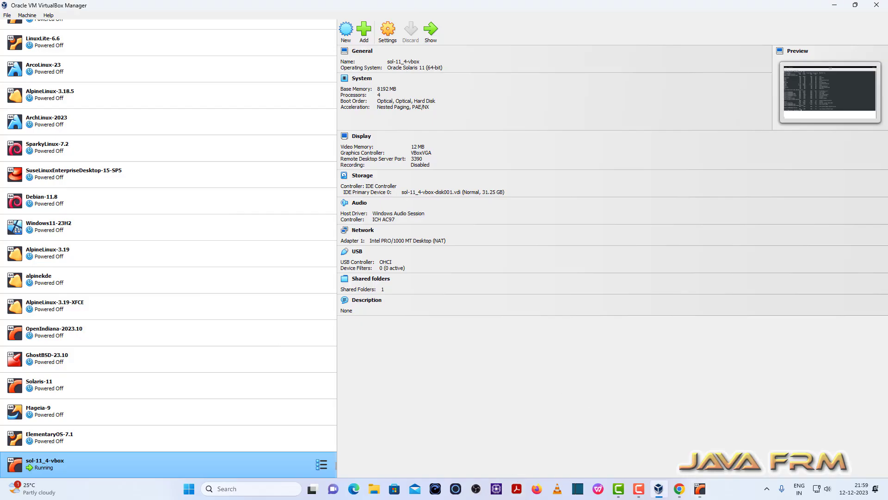
click(190, 494)
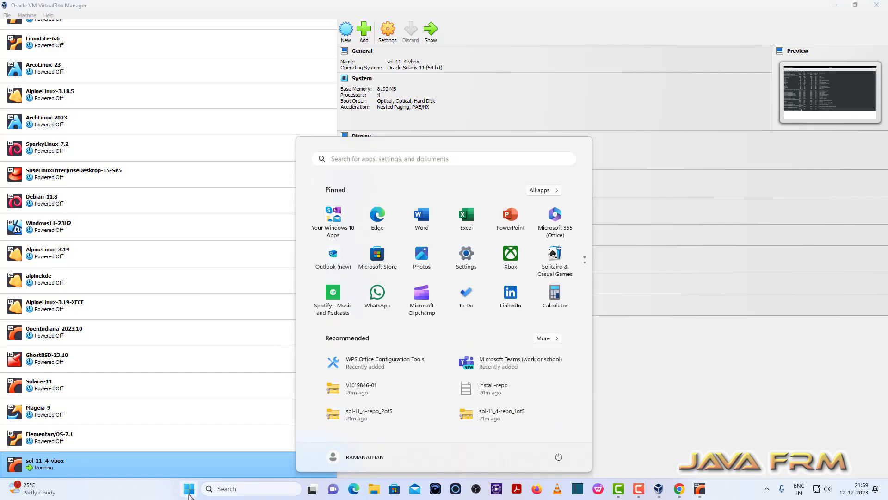
text(note)
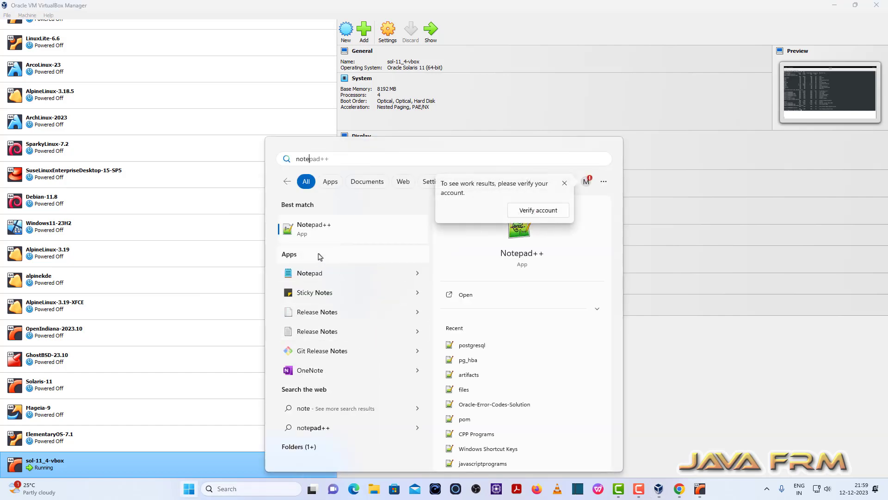
click(327, 231)
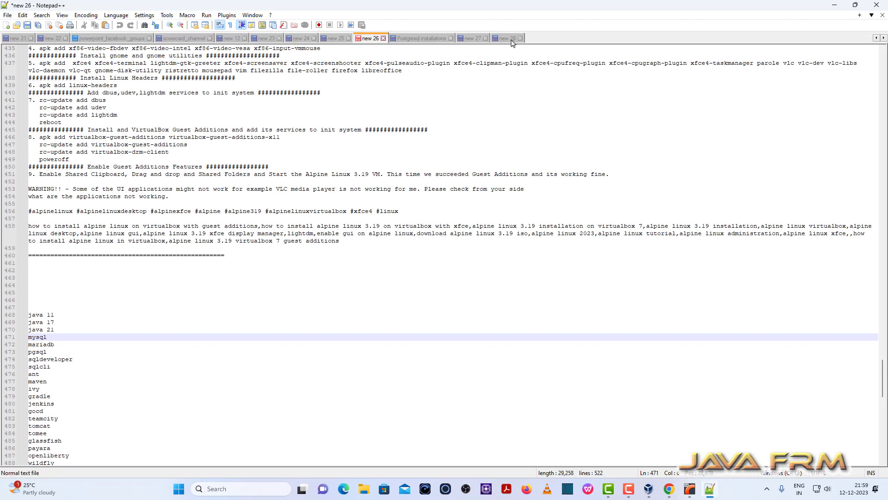
click(511, 40)
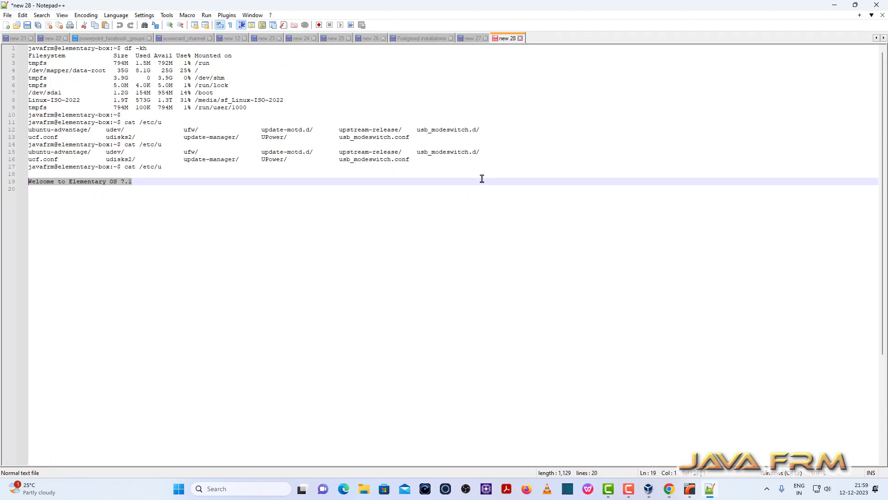
key(ctrl+n)
key(ctrl+v)
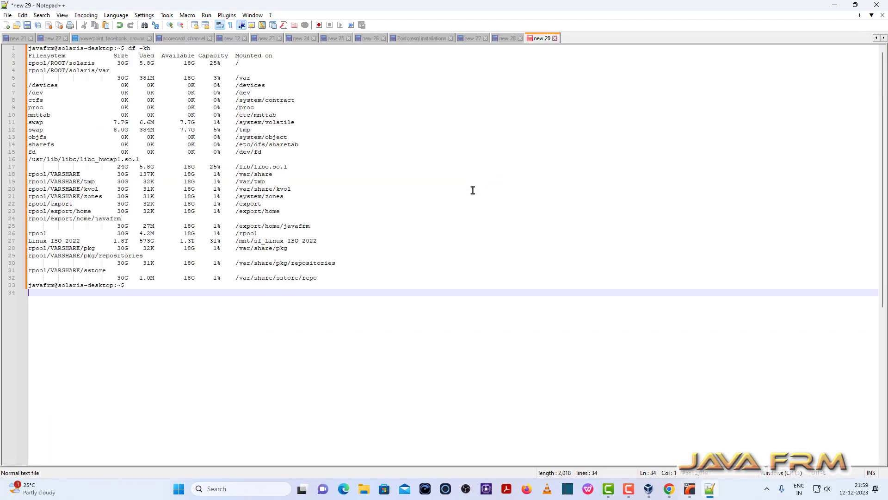
Add the line "Welcome to Solaris 11.4 Desktop" below the pasted output and copy it.
key(Return)
key(Return)
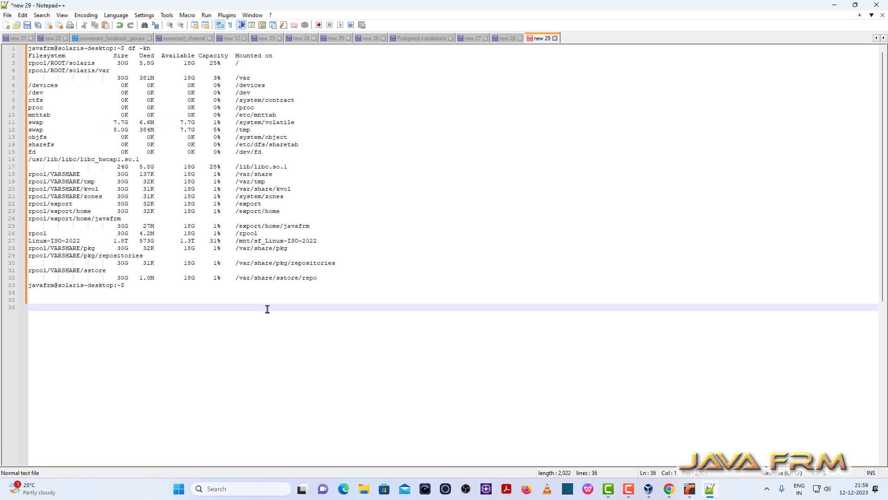
text(Welcome to Solaris Desktop)
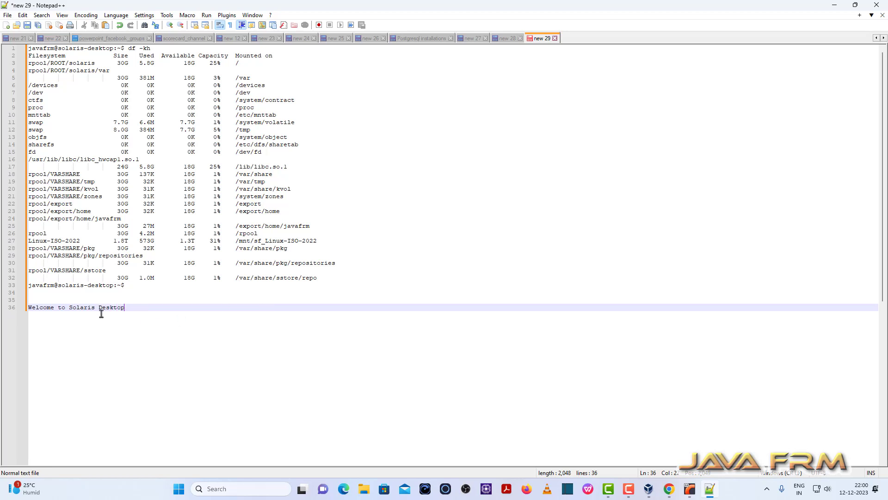
click(96, 309)
text(11.4)
drag(148, 307, 1, 307)
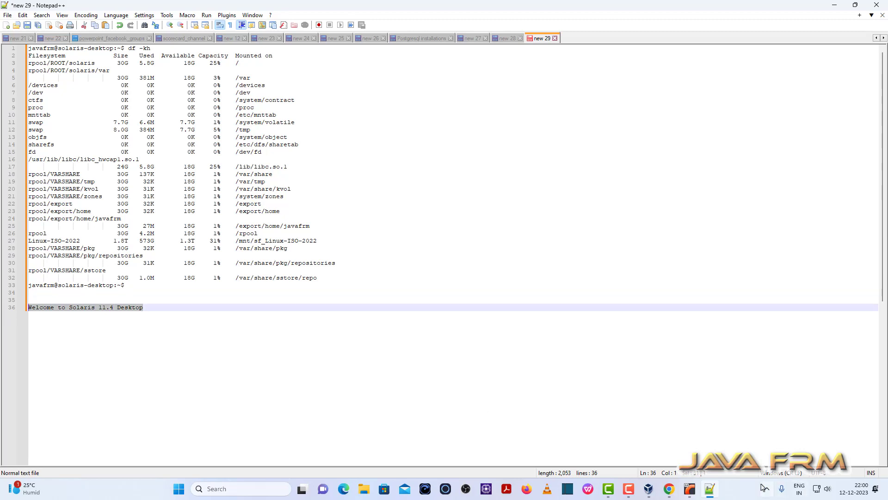
Return to the Solaris VM and paste the copied welcome line into the Terminal, submitting it at the prompt.
click(692, 493)
right_click(500, 429)
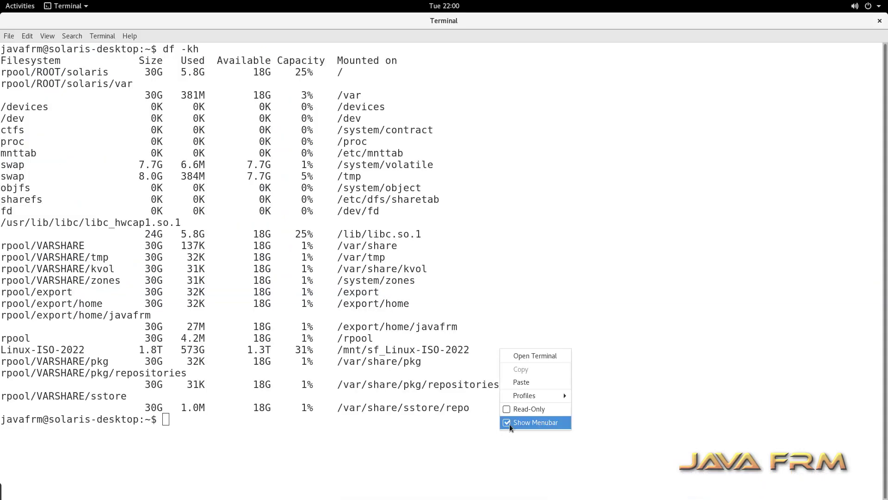
click(530, 387)
key(Return)
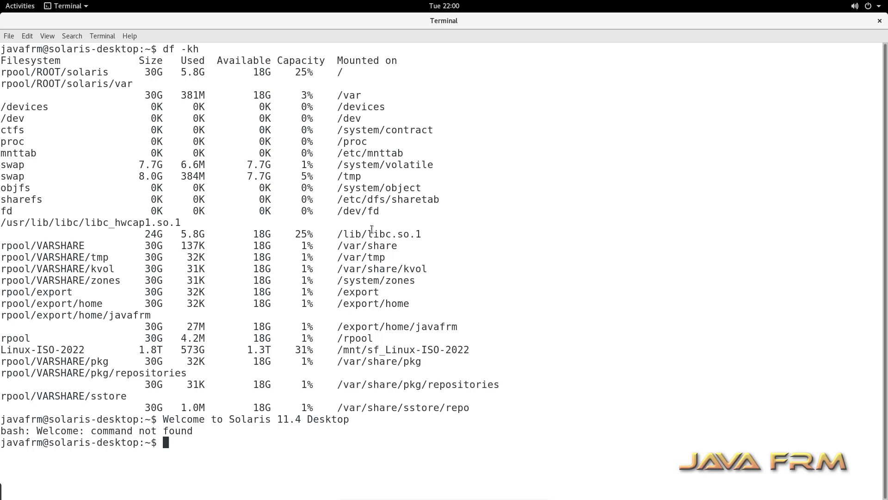
Highlight the Linux-ISO-2022 shared folder's entry and its mount path in the disk usage output, then clear the Terminal.
drag(338, 350, 471, 349)
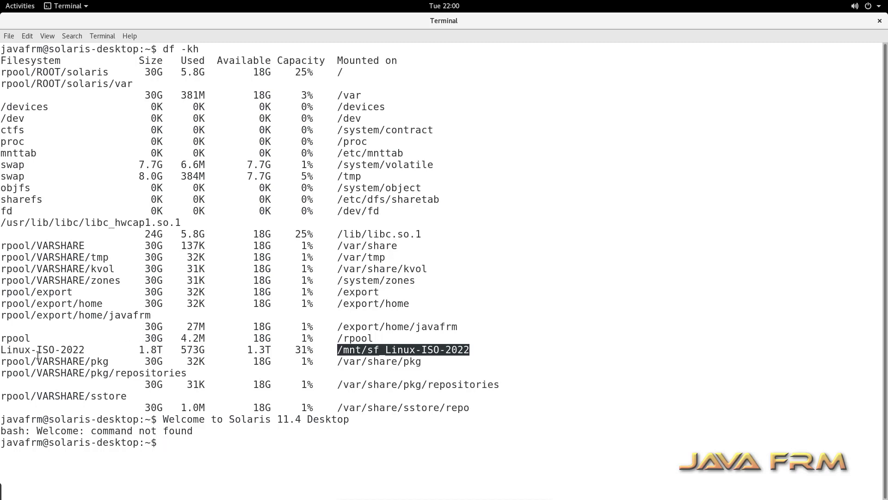
drag(43, 349, 556, 350)
click(515, 294)
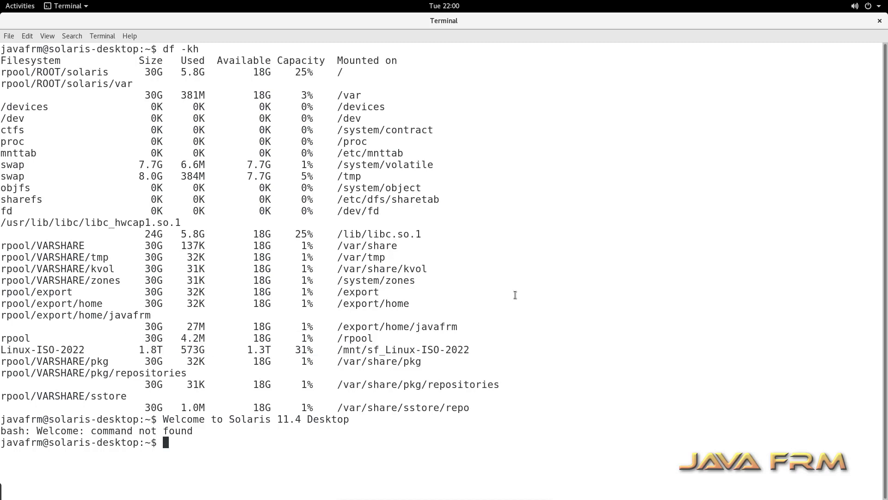
text(clear)
key(Return)
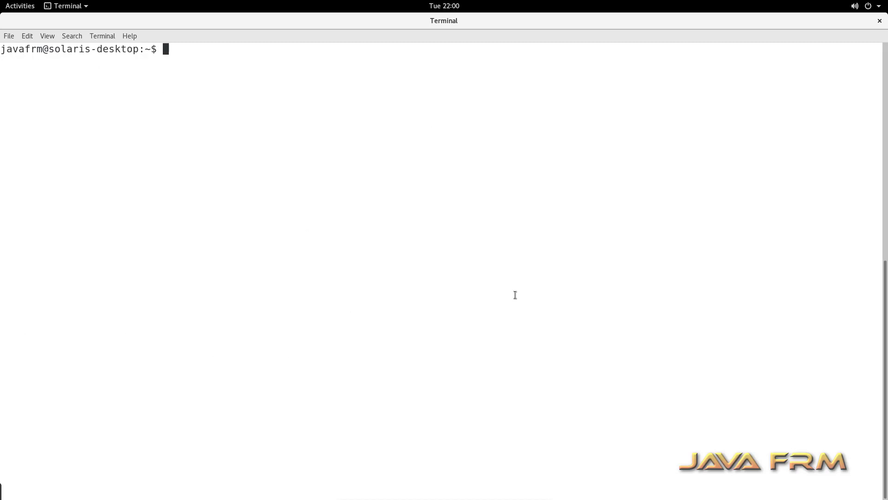
Switch to the root account with su, entering the root password.
text(su)
key(Return)
Change to the /mnt directory, list its contents, and enter the sf_Linux-ISO-2022 shared folder.
key(Return)
text(c)
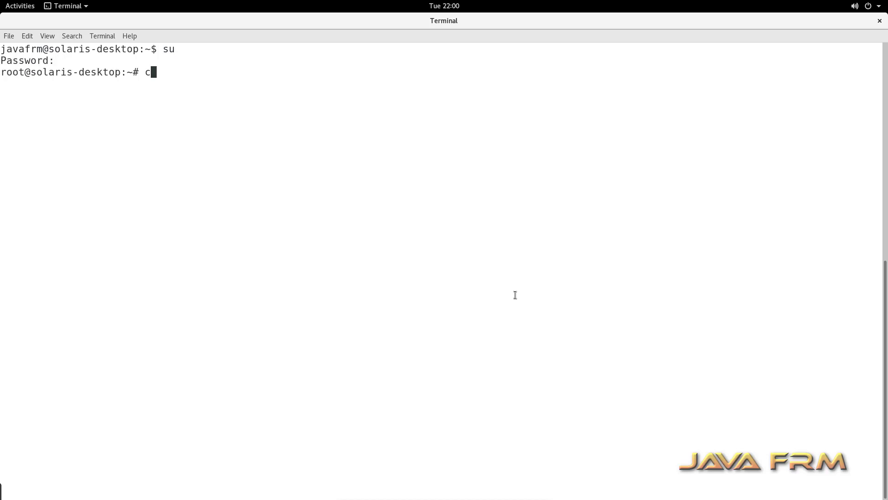
text(d /mnt)
key(Return)
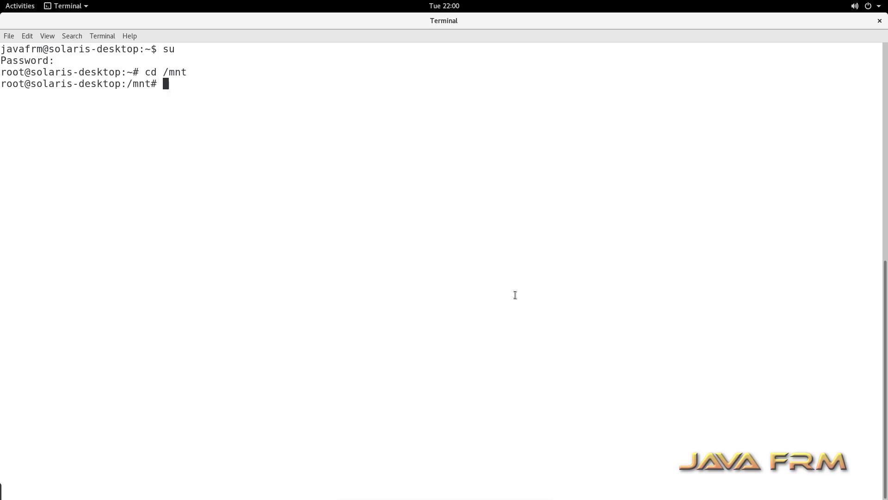
text(ls)
key(Return)
text(cd s)
key(Tab)
List the files in the sf_Linux-ISO-2022 shared folder and examine the listing.
key(Return)
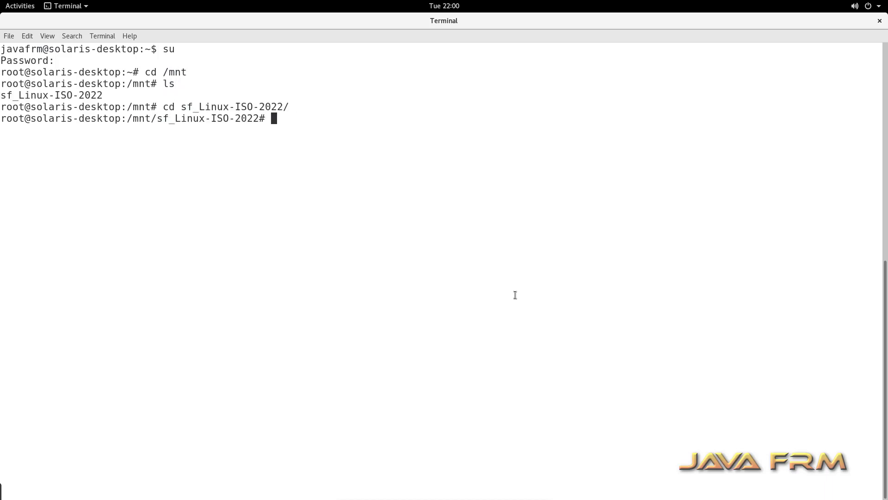
text(ls)
key(Return)
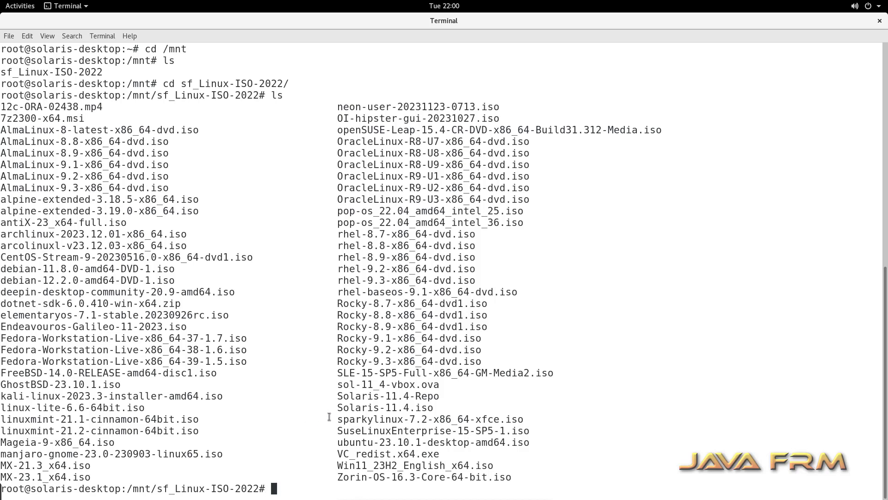
mouse_move(336, 403)
mouse_down()
mouse_move(444, 407)
mouse_move(428, 397)
mouse_move(327, 395)
mouse_up()
click(569, 381)
Close the Terminal and leave the full-screen VM for Notepad++ on the Windows host.
click(879, 21)
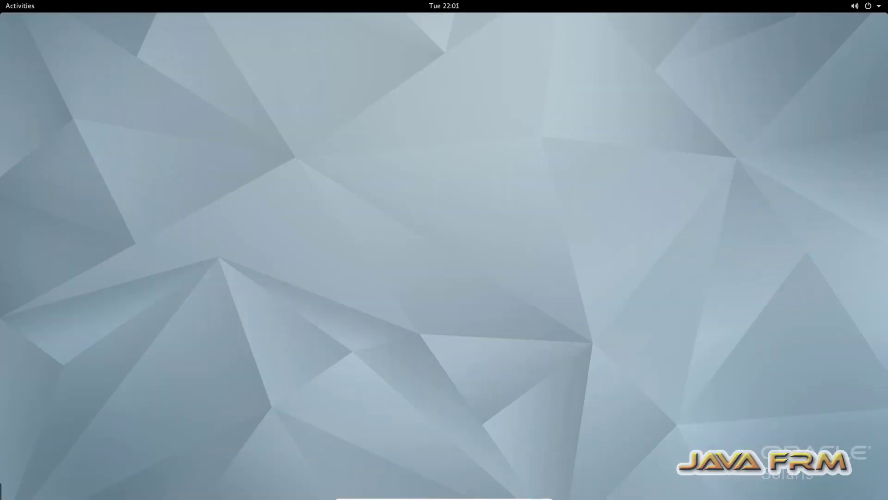
click(525, 495)
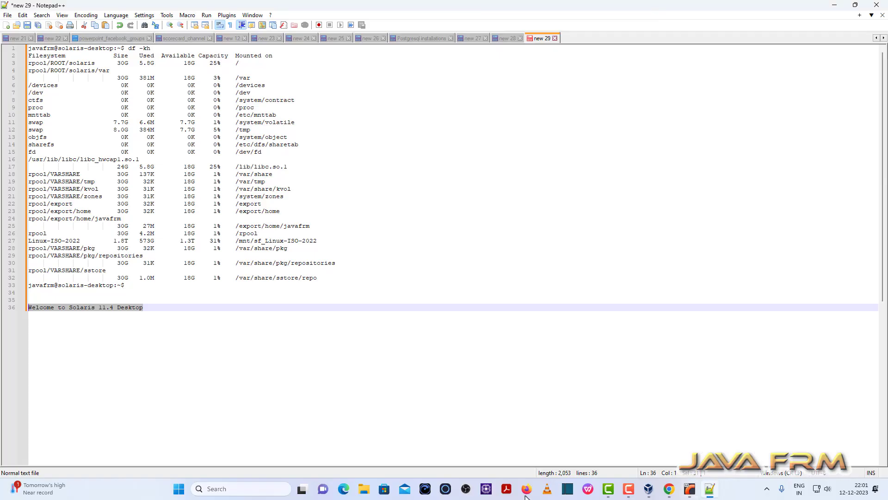